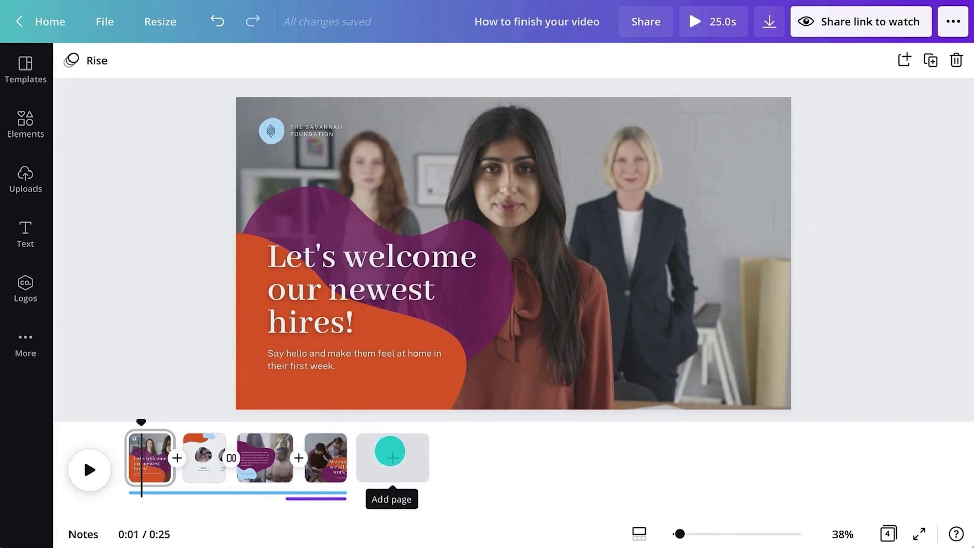
- Add a new first page with a light blue #a7dcfa background
{"action": "left_click", "coordinate": [390, 451]}
{"action": "left_click_drag", "start_coordinate": [378, 455], "coordinate": [125, 459]}
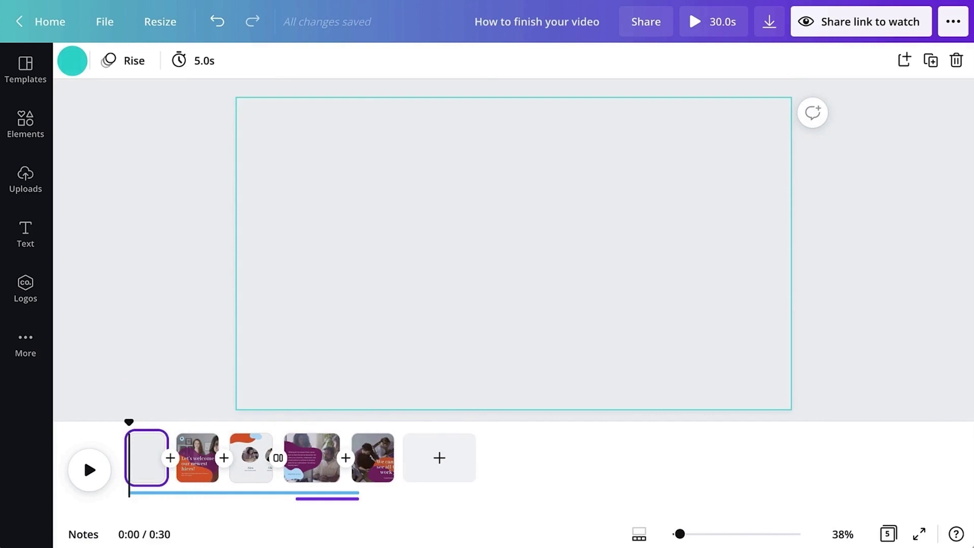
{"action": "left_click", "coordinate": [71, 61]}
{"action": "left_click", "coordinate": [76, 66]}
{"action": "type", "text": "a7dcfa"}
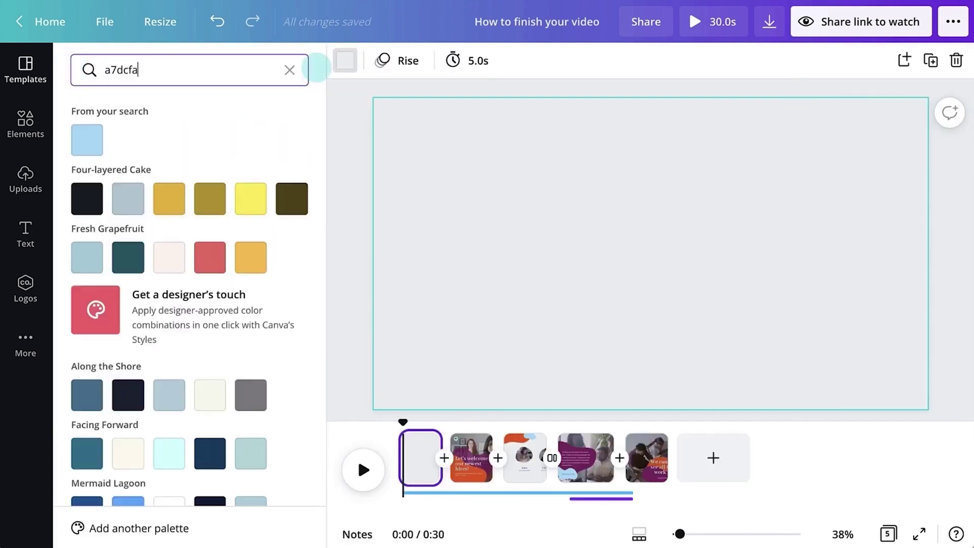
{"action": "left_click", "coordinate": [99, 134]}
- Add organic blob shapes from Elements, recolouring one, and position the orange blob centrally
{"action": "left_click", "coordinate": [345, 246]}
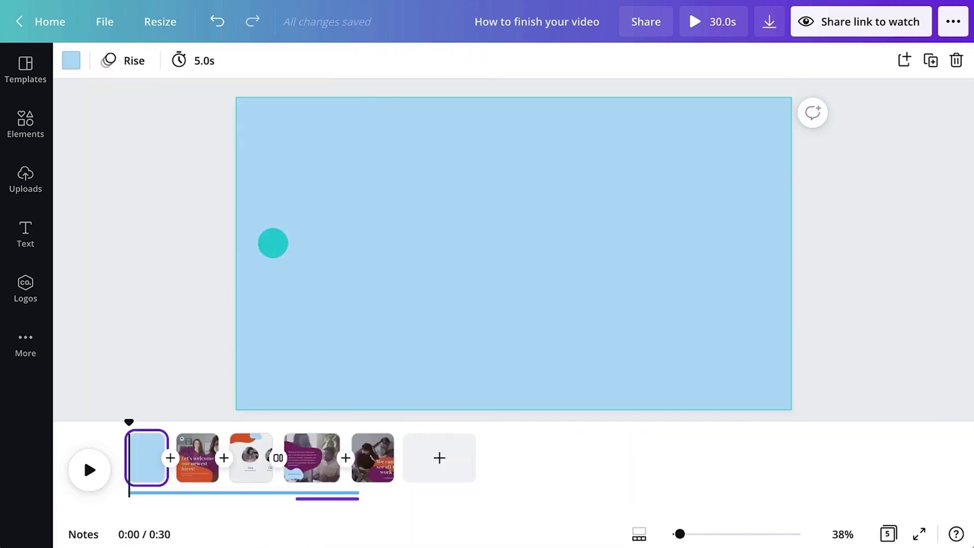
{"action": "left_click", "coordinate": [26, 124]}
{"action": "type", "text": "organic shape"}
{"action": "key", "text": "Return"}
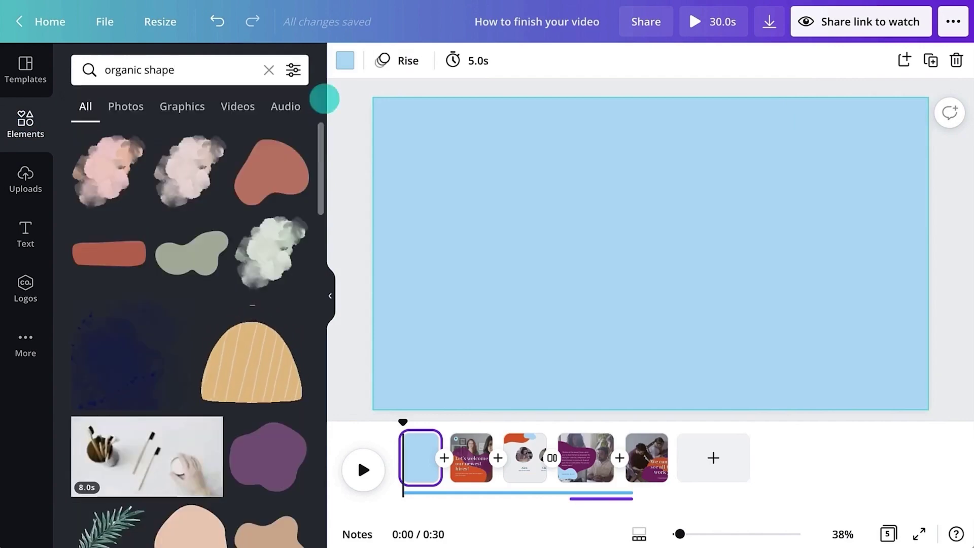
{"action": "left_click_drag", "start_coordinate": [272, 172], "coordinate": [434, 147]}
{"action": "left_click", "coordinate": [345, 60]}
{"action": "type", "text": "8924"}
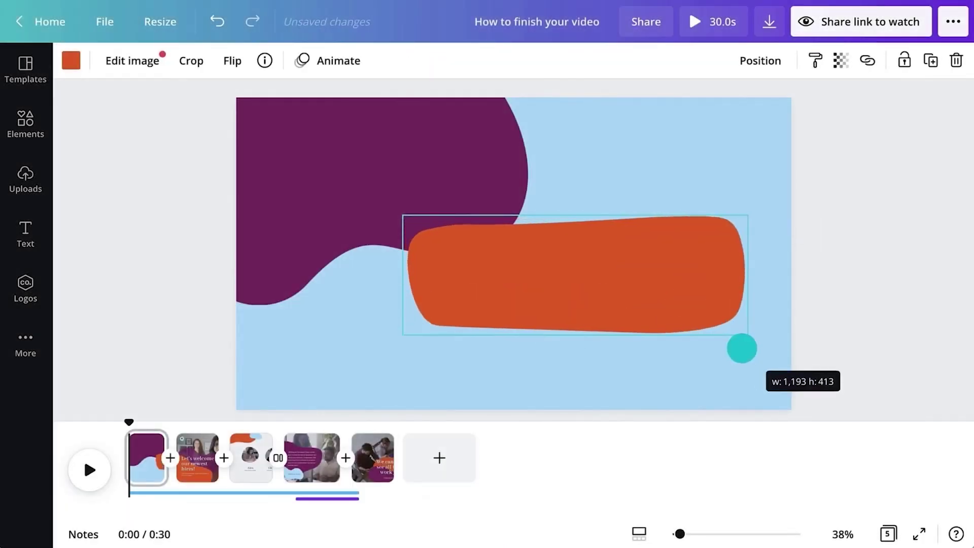
{"action": "left_click_drag", "start_coordinate": [670, 278], "coordinate": [624, 258]}
- Add an Intro Slide heading and paste the foundation logo copied from page 2
{"action": "left_click", "coordinate": [26, 230]}
{"action": "left_click_drag", "start_coordinate": [191, 152], "coordinate": [603, 239]}
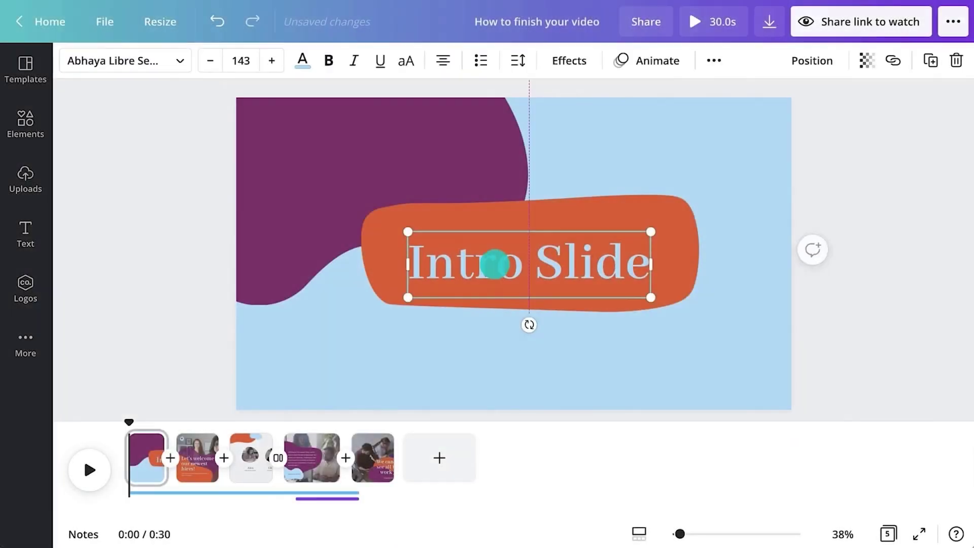
{"action": "left_click", "coordinate": [156, 322]}
{"action": "left_click", "coordinate": [196, 462]}
{"action": "left_click", "coordinate": [271, 130]}
{"action": "key", "text": "ctrl+c"}
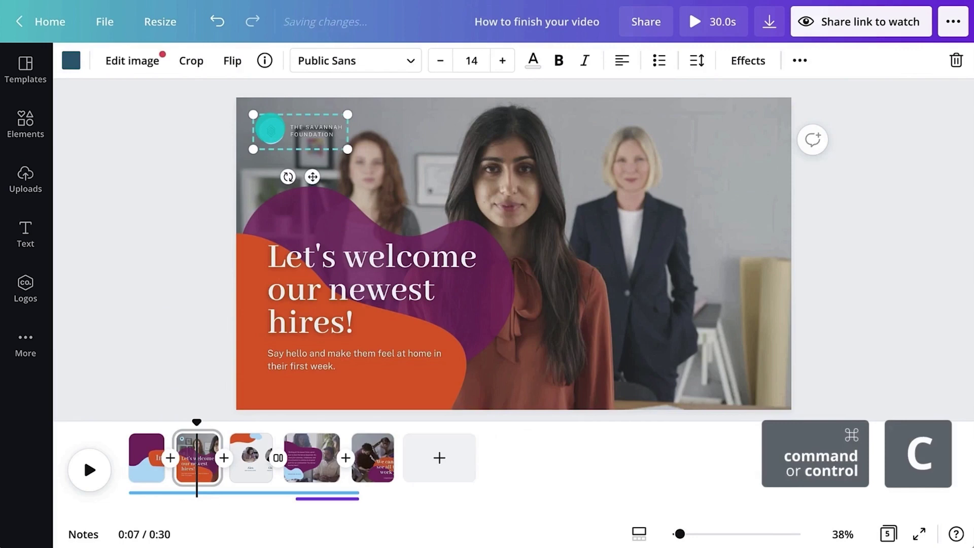
{"action": "left_click", "coordinate": [139, 455]}
{"action": "key", "text": "ctrl+v"}
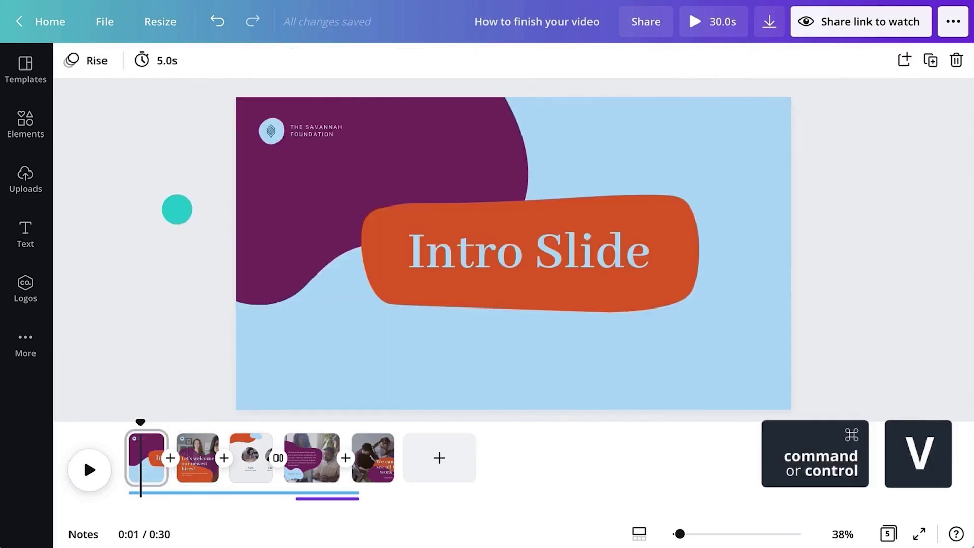
- Change the intro page animation from Rise to Tumble
{"action": "left_click", "coordinate": [95, 61]}
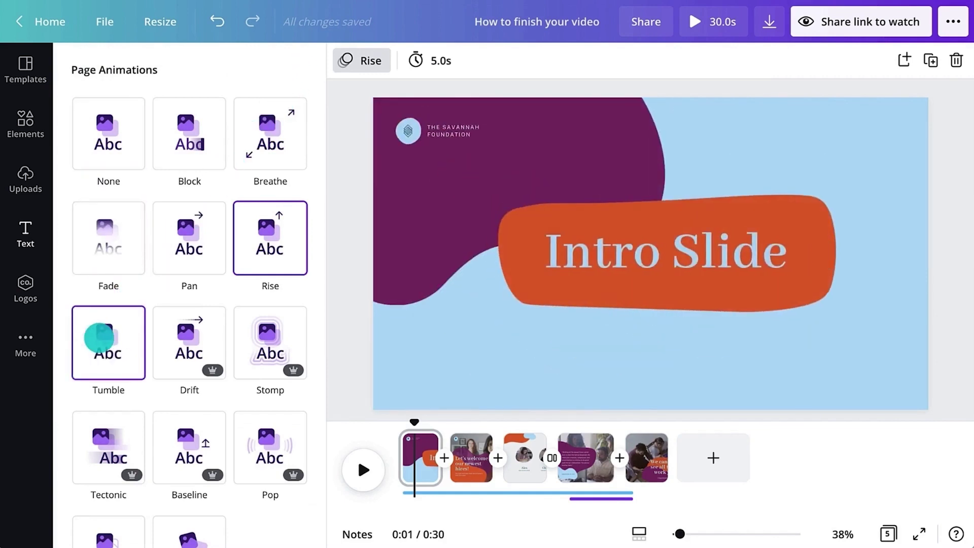
{"action": "left_click", "coordinate": [99, 338]}
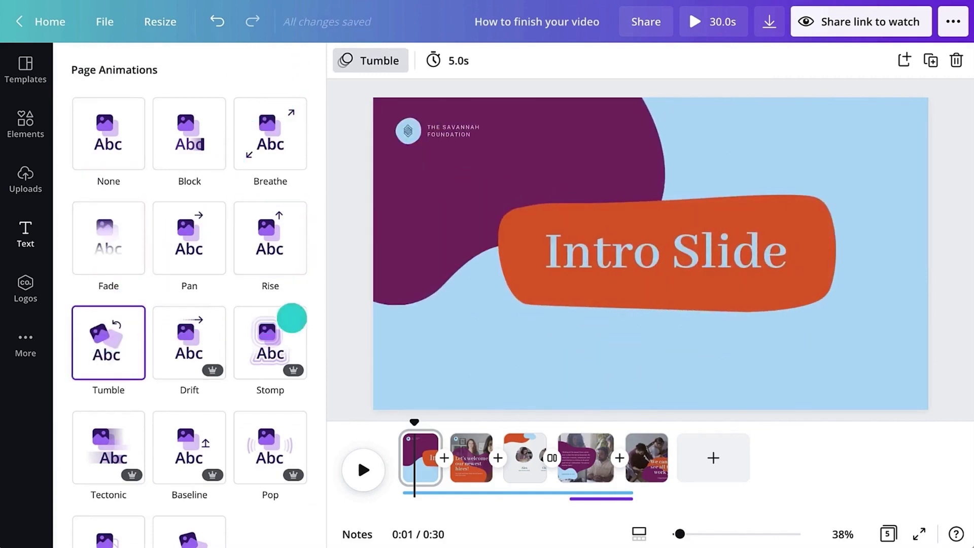
{"action": "left_click", "coordinate": [346, 311]}
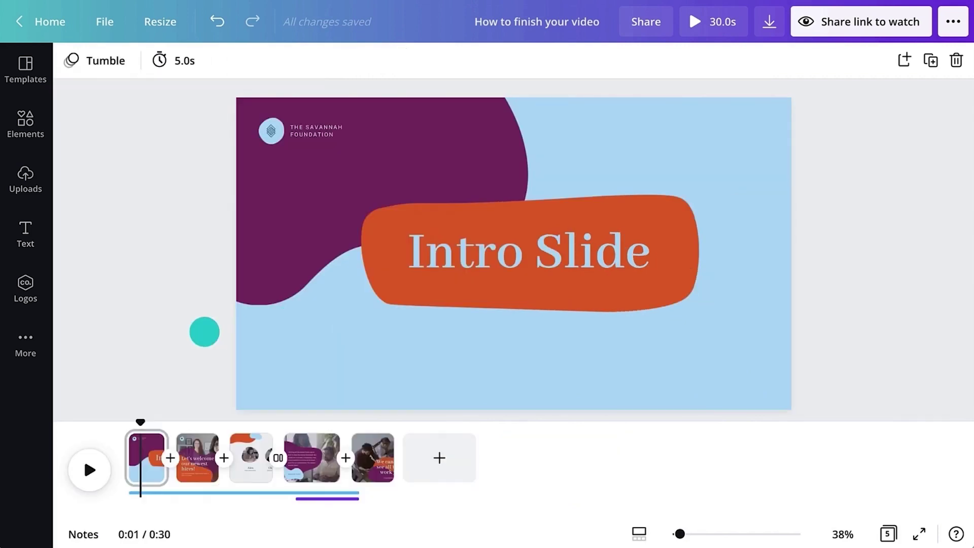
- Animate the Intro Slide heading with Shift and the foundation logo with Fade
{"action": "left_click", "coordinate": [429, 253]}
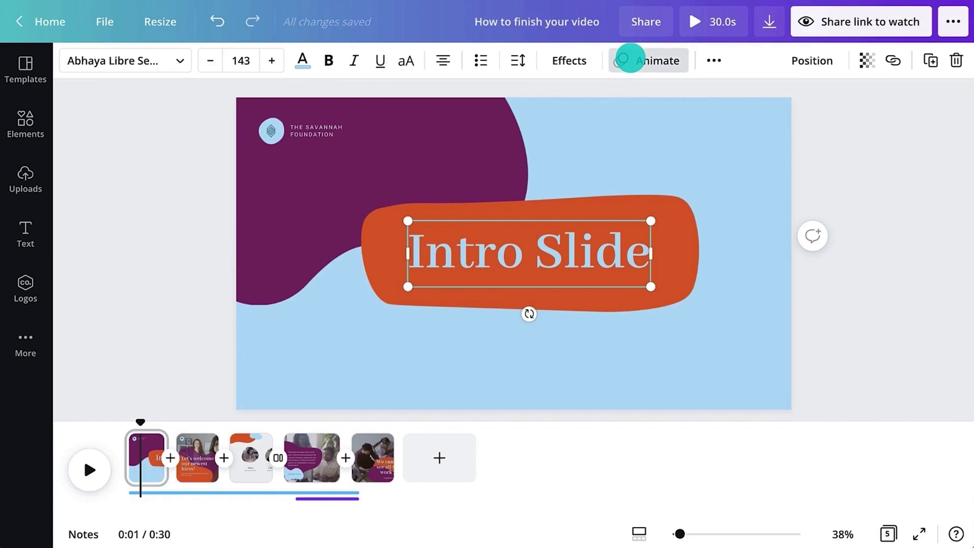
{"action": "left_click", "coordinate": [630, 59]}
{"action": "left_click", "coordinate": [188, 333]}
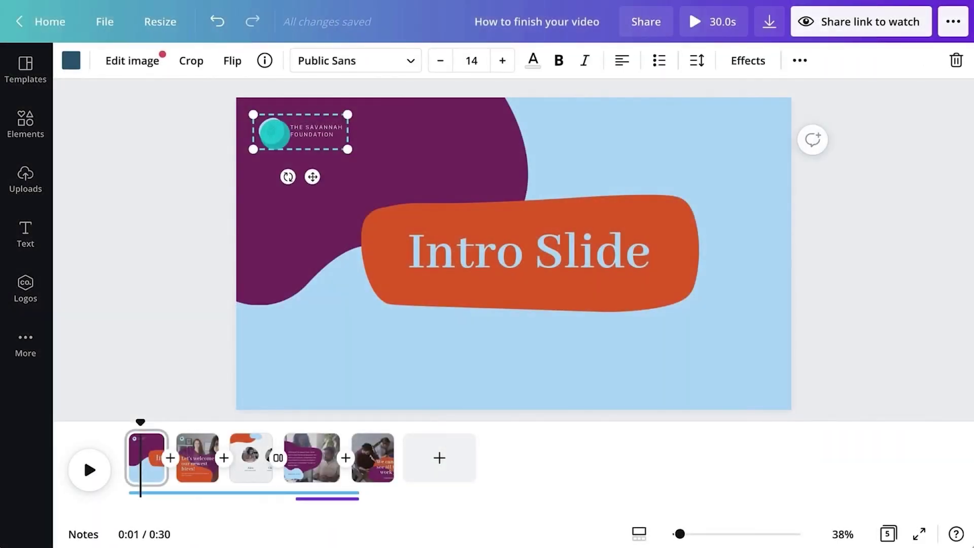
{"action": "left_click", "coordinate": [800, 61]}
{"action": "left_click", "coordinate": [485, 97]}
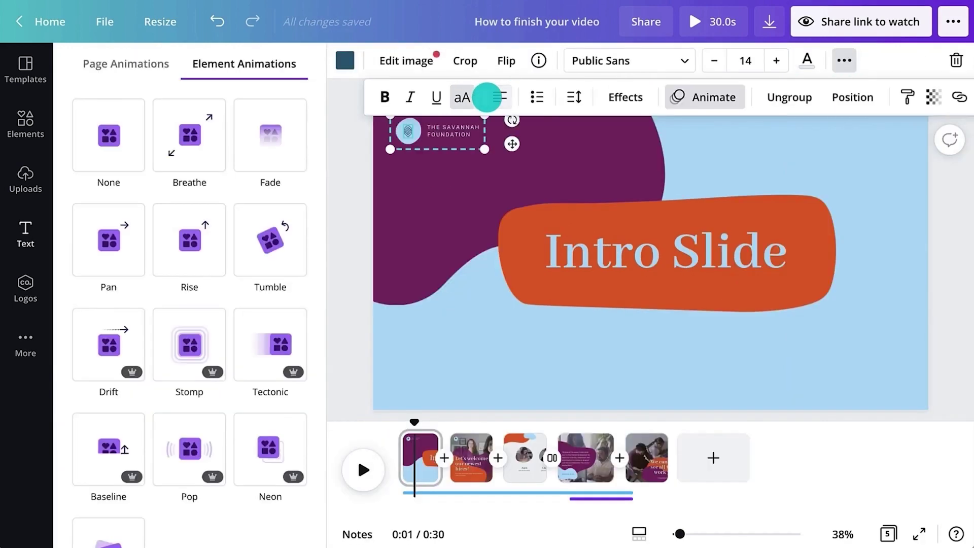
{"action": "left_click", "coordinate": [276, 138]}
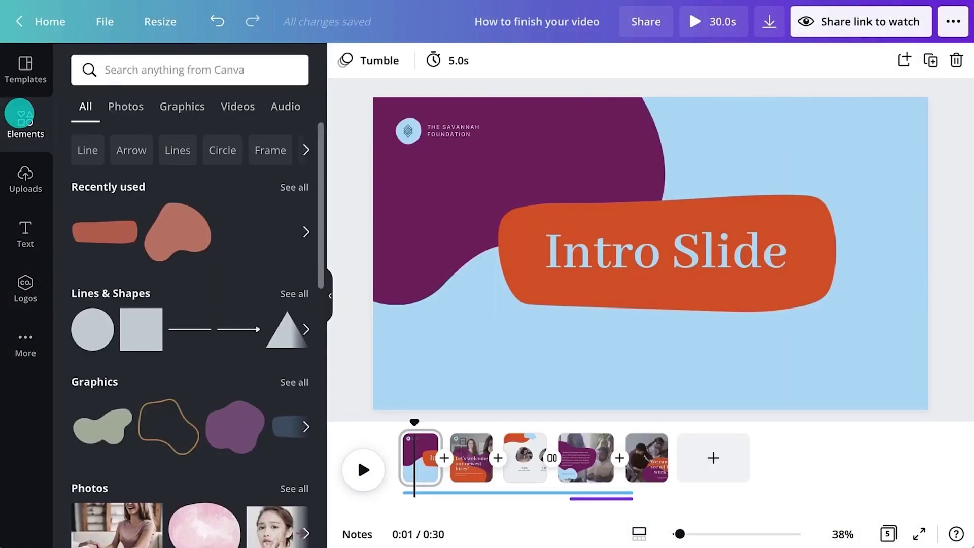
- Add the white chevron graphic from a 'sketch sticker' Graphics search
{"action": "left_click", "coordinate": [127, 73]}
{"action": "type", "text": "sketch"}
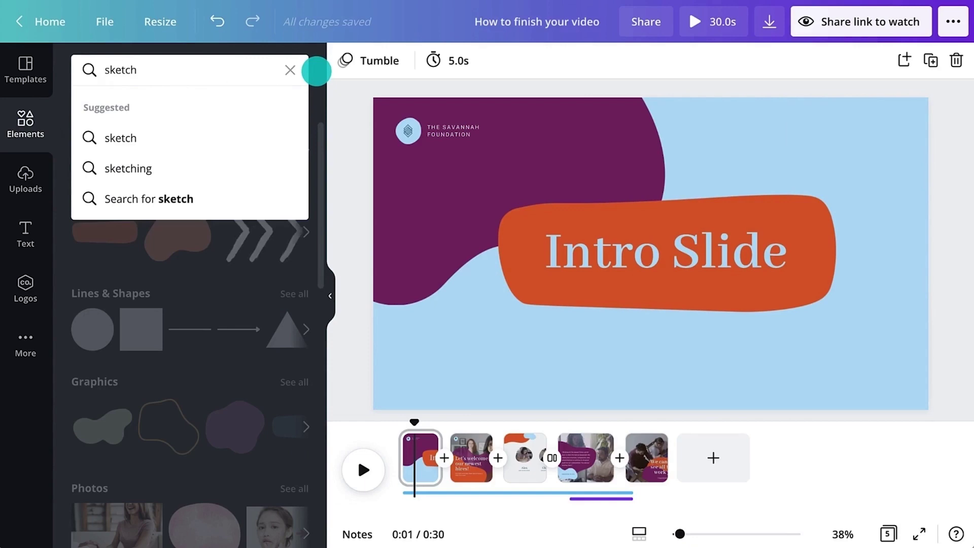
{"action": "type", "text": " sticker"}
{"action": "key", "text": "Return"}
{"action": "left_click", "coordinate": [193, 104]}
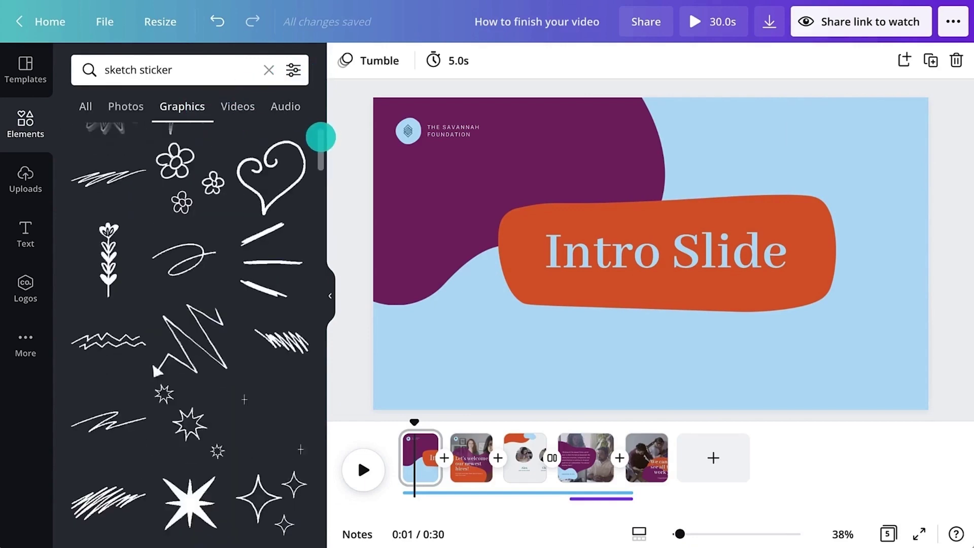
{"action": "left_click_drag", "start_coordinate": [320, 137], "coordinate": [318, 204]}
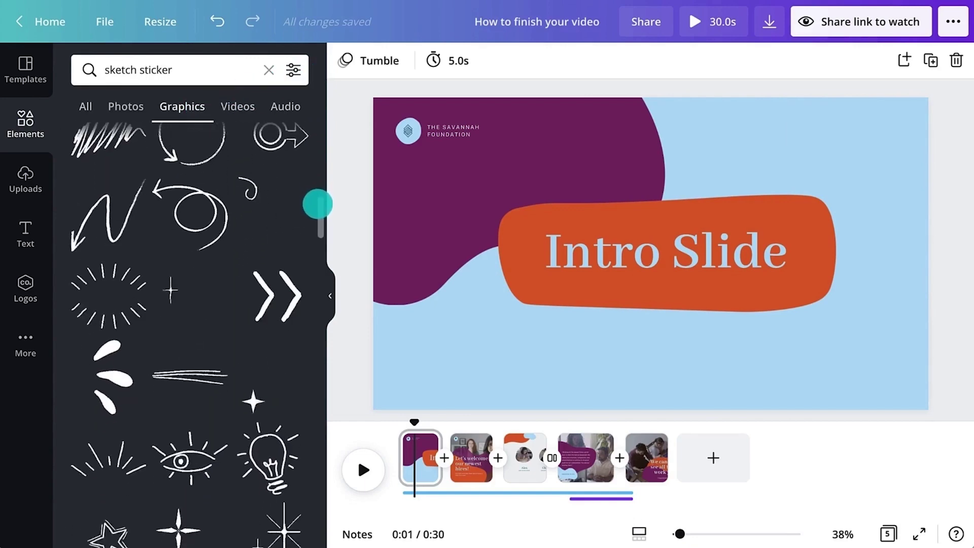
{"action": "left_click", "coordinate": [274, 291]}
- Shrink the chevron, rotate it to point left, and place it beside the logo
{"action": "left_click", "coordinate": [330, 295]}
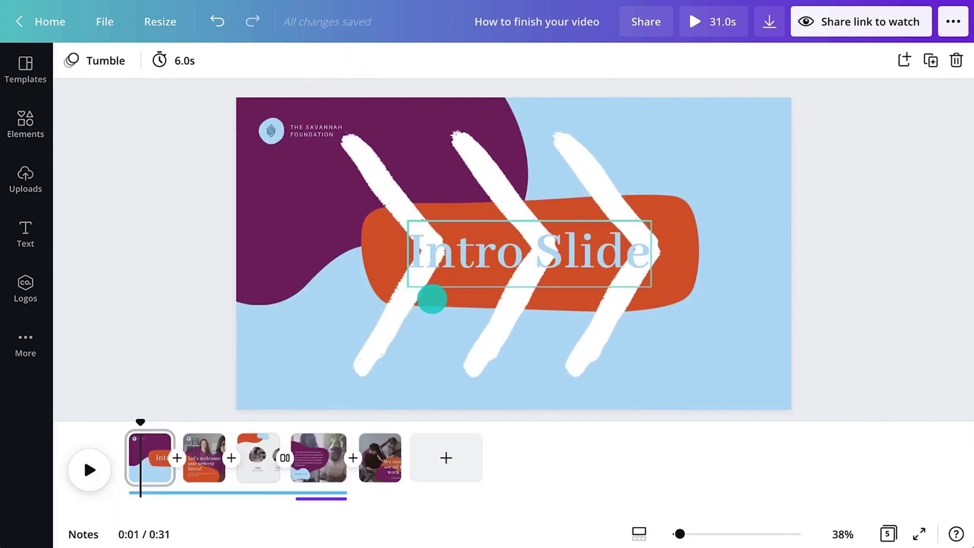
{"action": "left_click", "coordinate": [432, 299]}
{"action": "left_click_drag", "start_coordinate": [695, 376], "coordinate": [367, 132]}
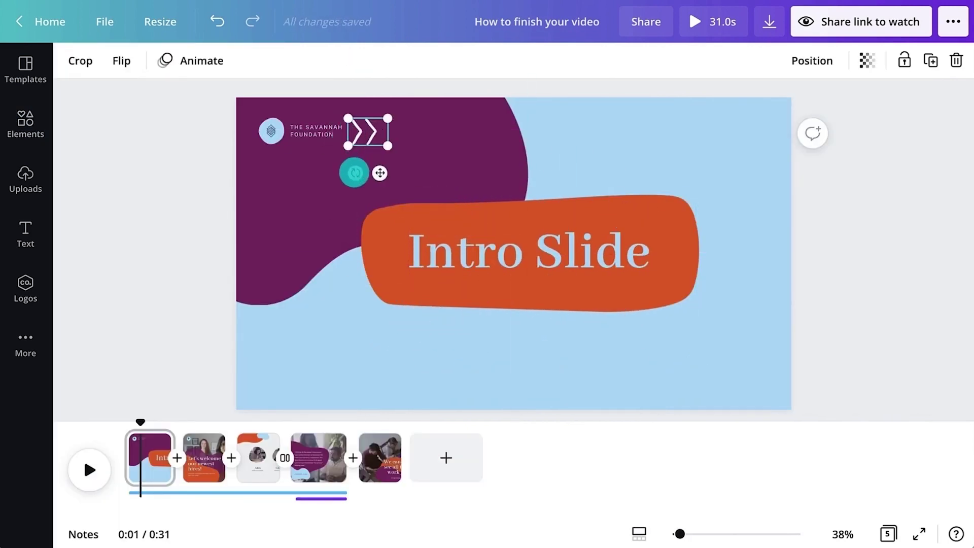
{"action": "left_click_drag", "start_coordinate": [354, 172], "coordinate": [382, 102]}
{"action": "left_click_drag", "start_coordinate": [385, 134], "coordinate": [370, 130]}
{"action": "left_click", "coordinate": [187, 196]}
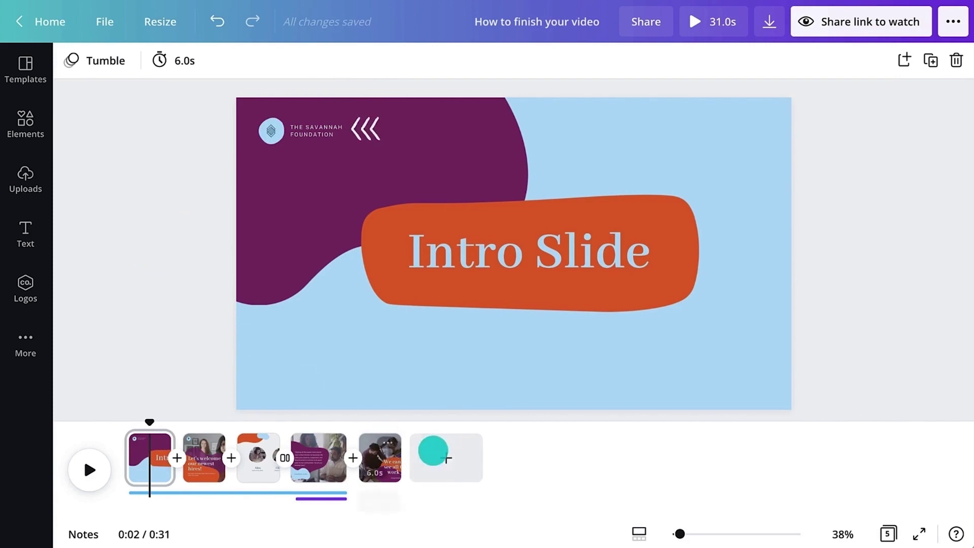
- Add a new final page with a purple background
{"action": "left_click", "coordinate": [444, 456]}
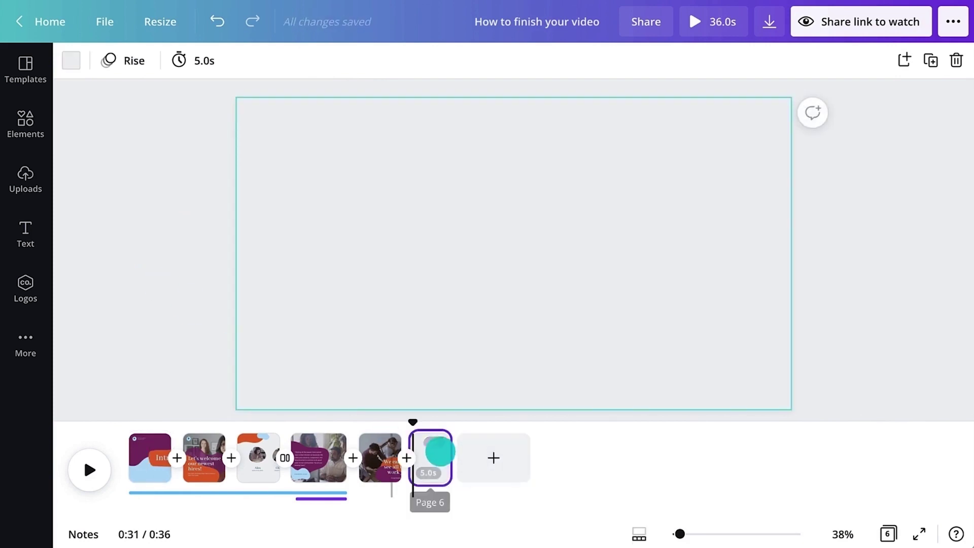
{"action": "left_click", "coordinate": [71, 61]}
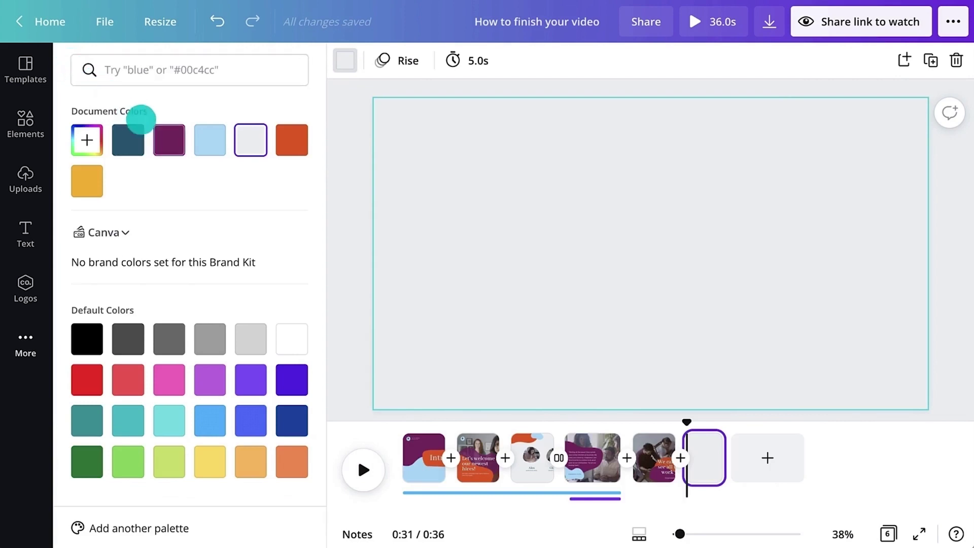
{"action": "left_click", "coordinate": [168, 139]}
{"action": "left_click", "coordinate": [336, 287]}
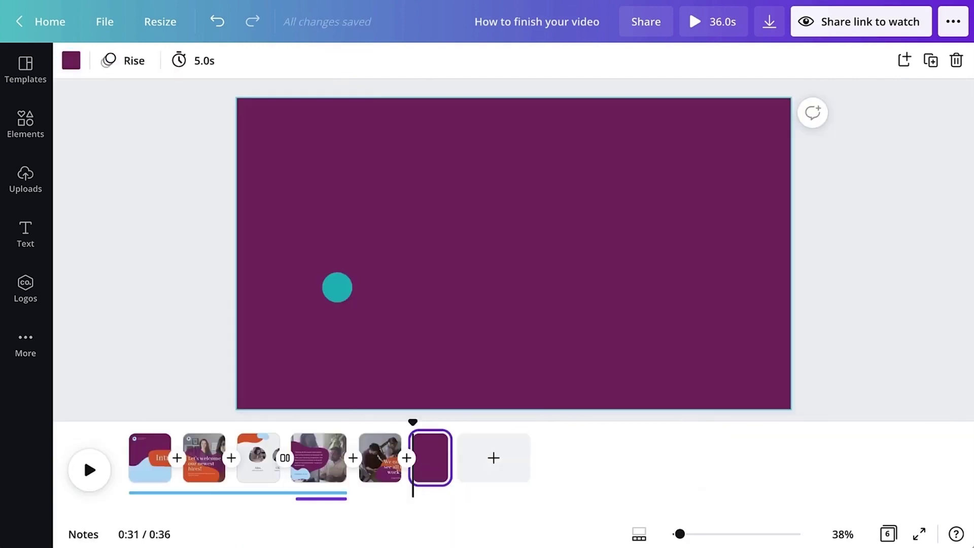
- Search GIPHY for "let's go" GIFs
{"action": "left_click", "coordinate": [28, 336]}
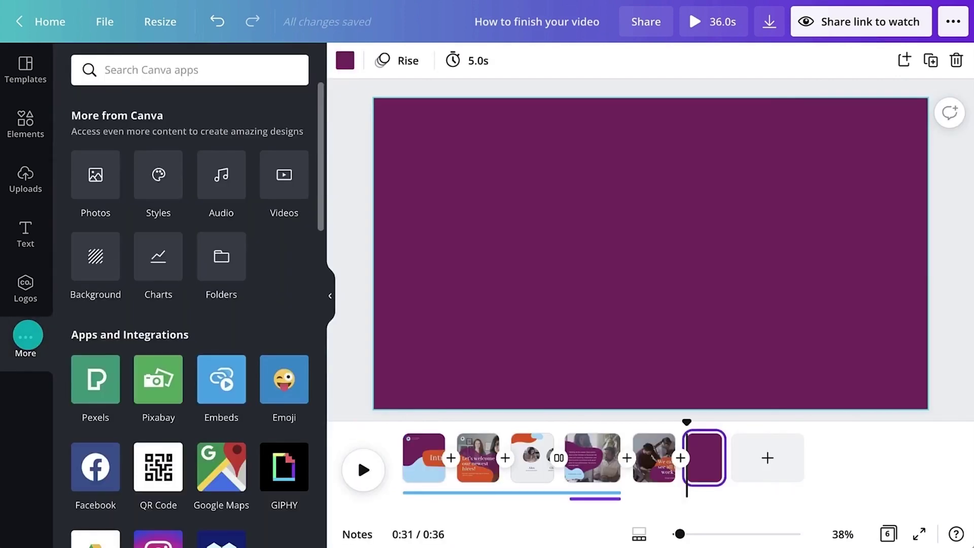
{"action": "left_click", "coordinate": [259, 451]}
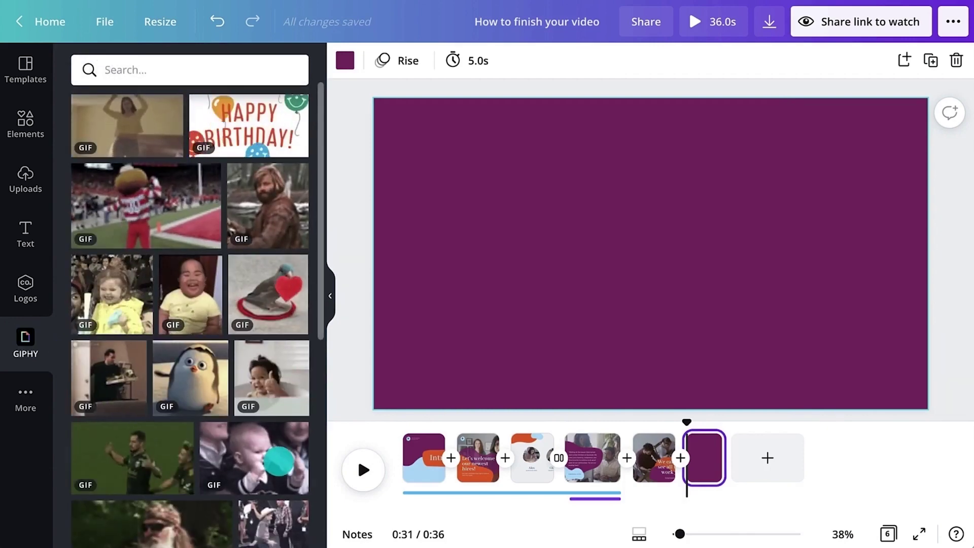
{"action": "left_click", "coordinate": [193, 69]}
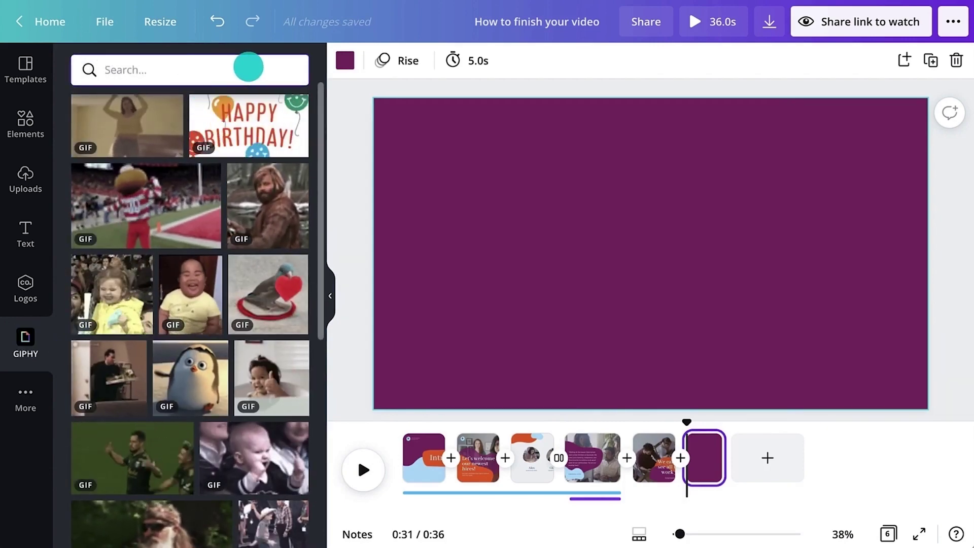
{"action": "type", "text": "let's go"}
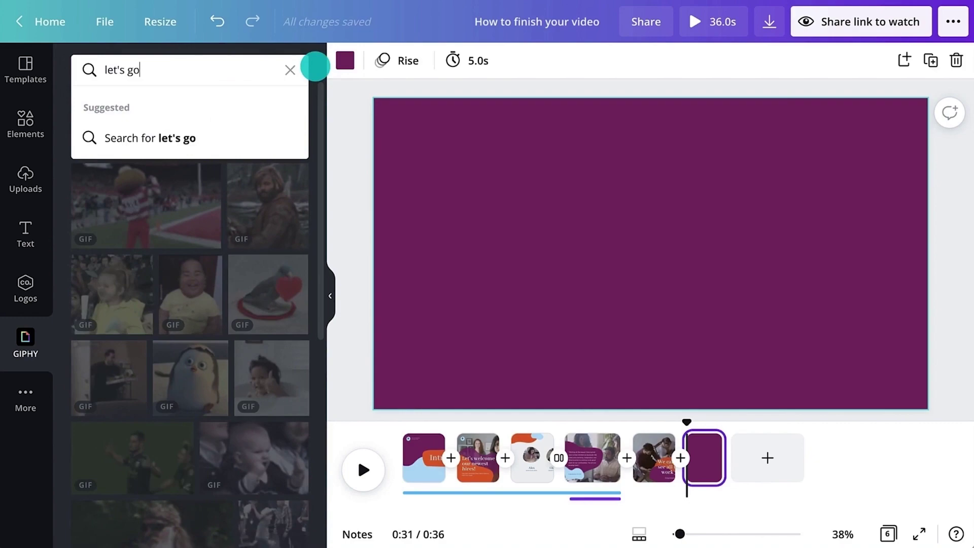
{"action": "key", "text": "Return"}
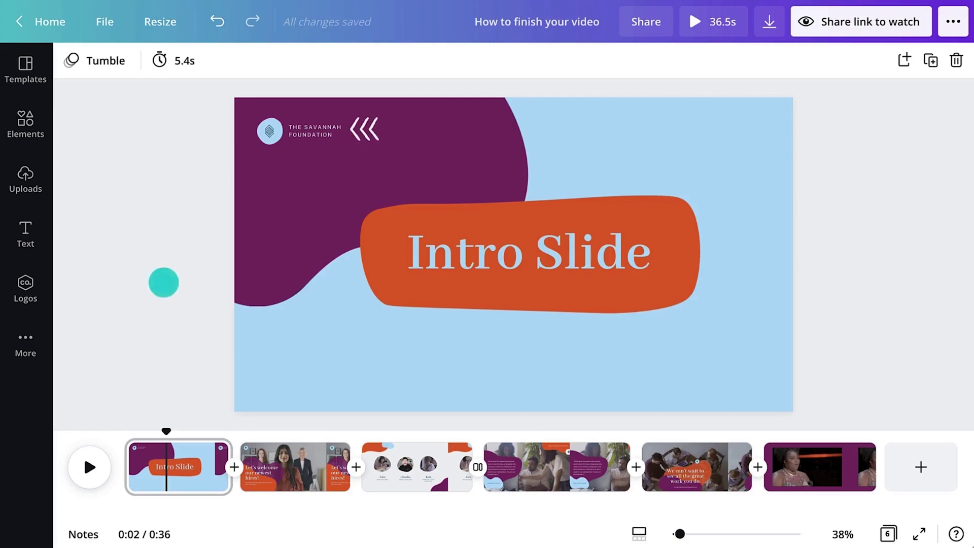
- Open Canva's Audio library from More apps
{"action": "left_click", "coordinate": [30, 123]}
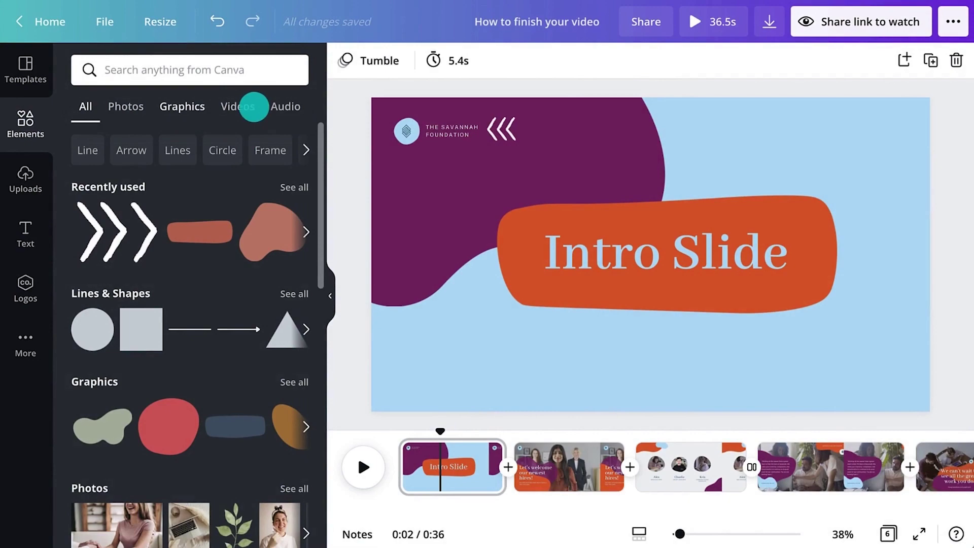
{"action": "left_click", "coordinate": [282, 106]}
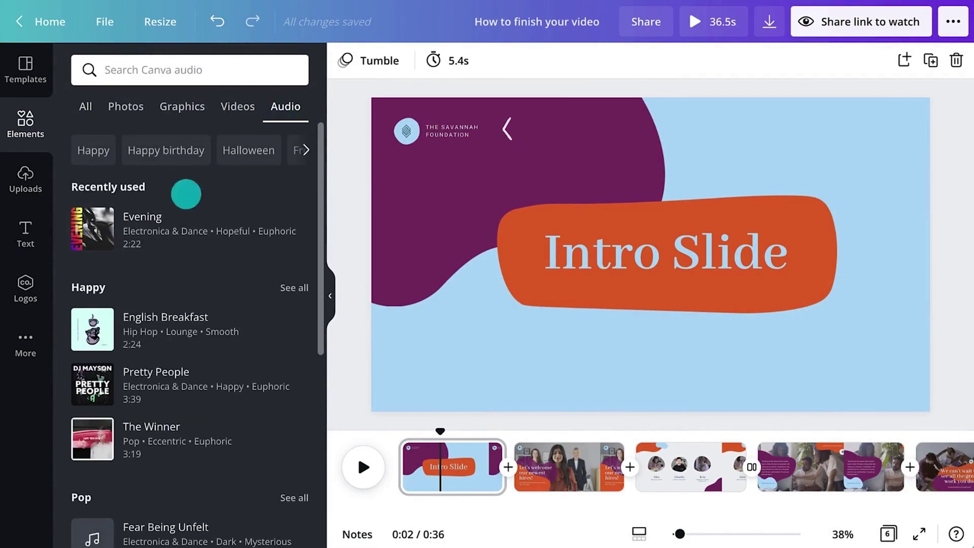
{"action": "left_click", "coordinate": [26, 341]}
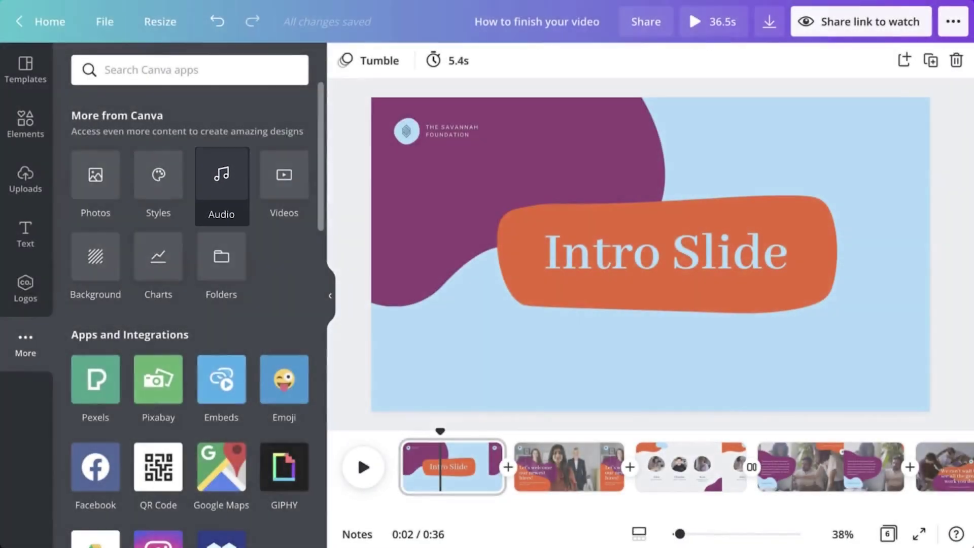
{"action": "left_click", "coordinate": [222, 180]}
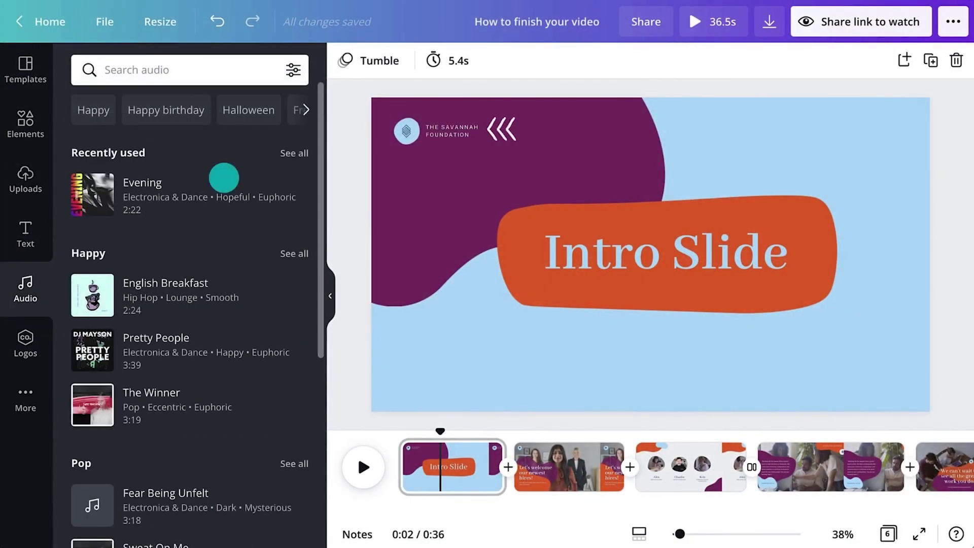
- Search 'corporate electronic' music and preview the Avinam and Evening tracks
{"action": "left_click", "coordinate": [207, 73]}
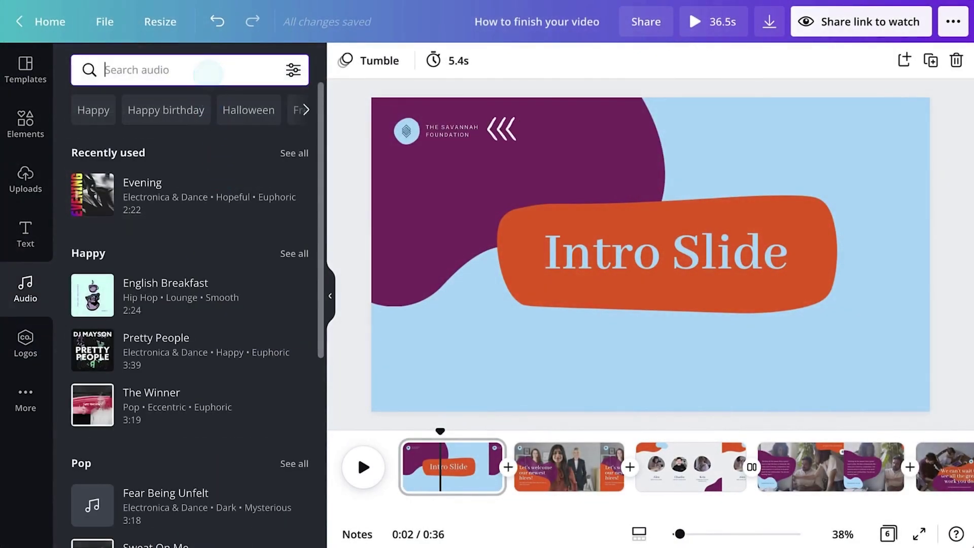
{"action": "type", "text": "co"}
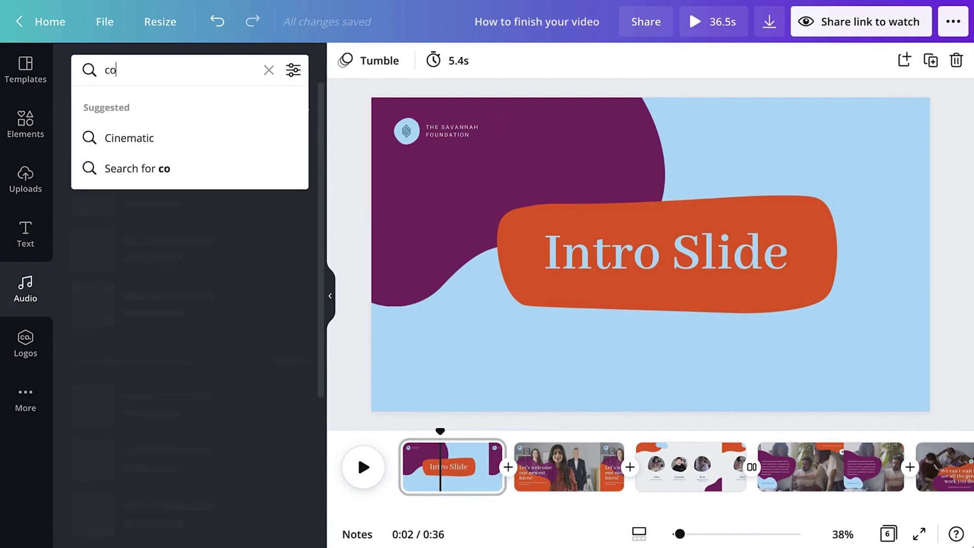
{"action": "type", "text": "rporate e"}
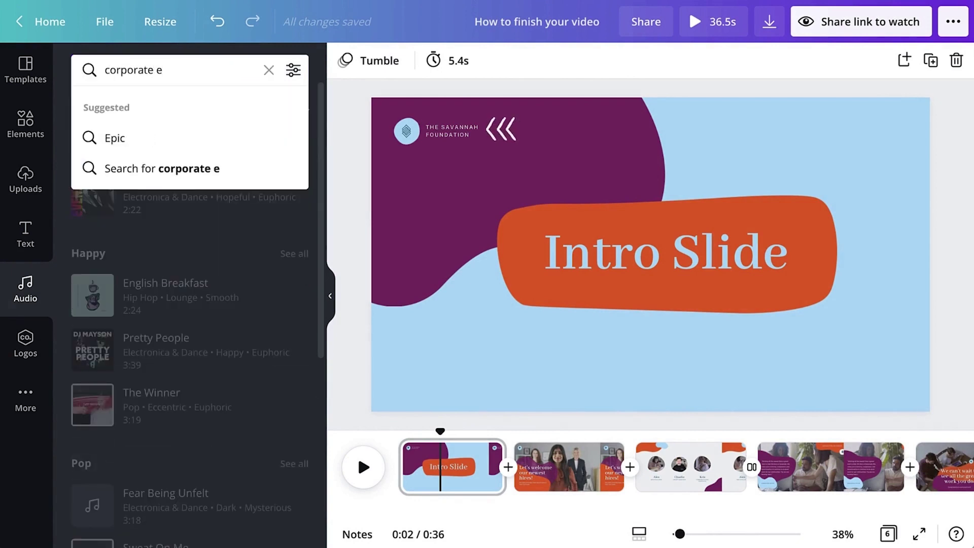
{"action": "type", "text": "lectr"}
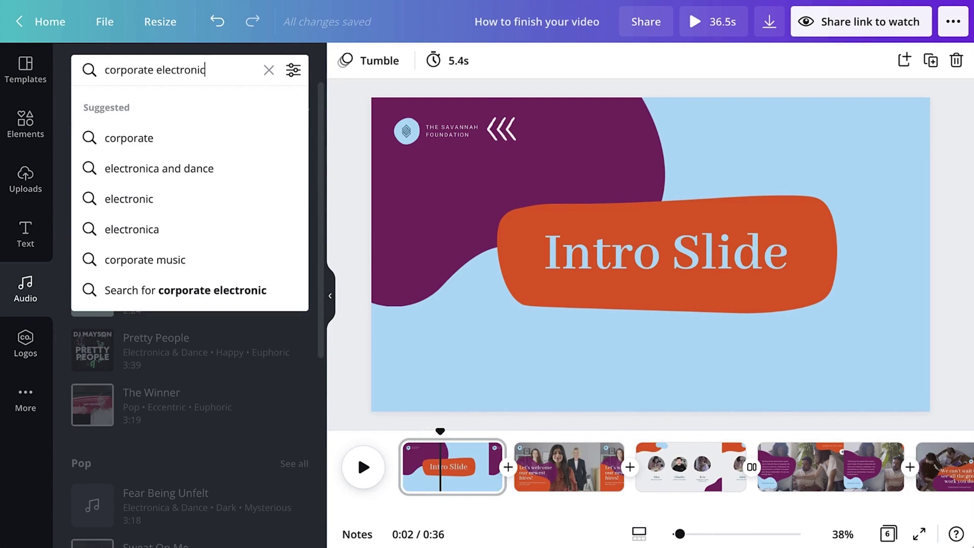
{"action": "type", "text": "onic"}
{"action": "key", "text": "Return"}
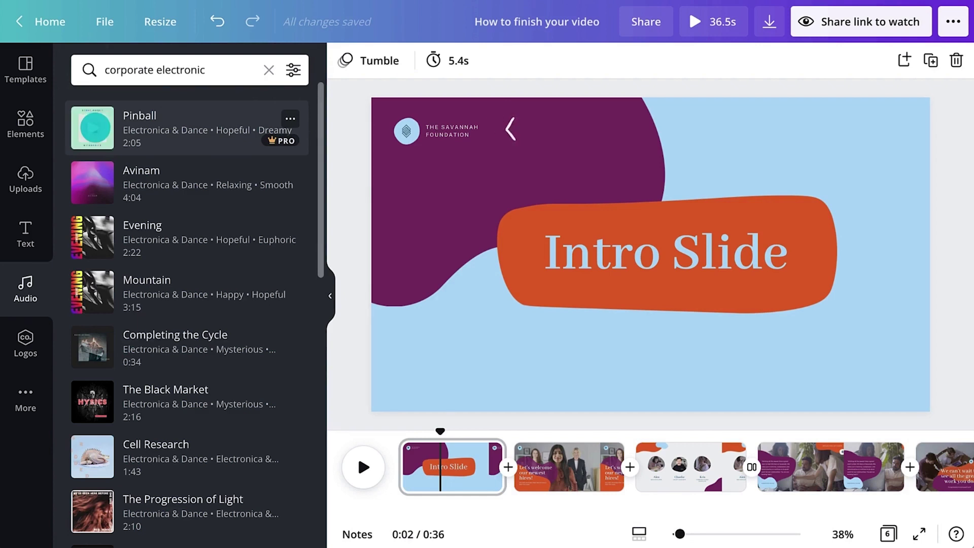
{"action": "left_click", "coordinate": [92, 182]}
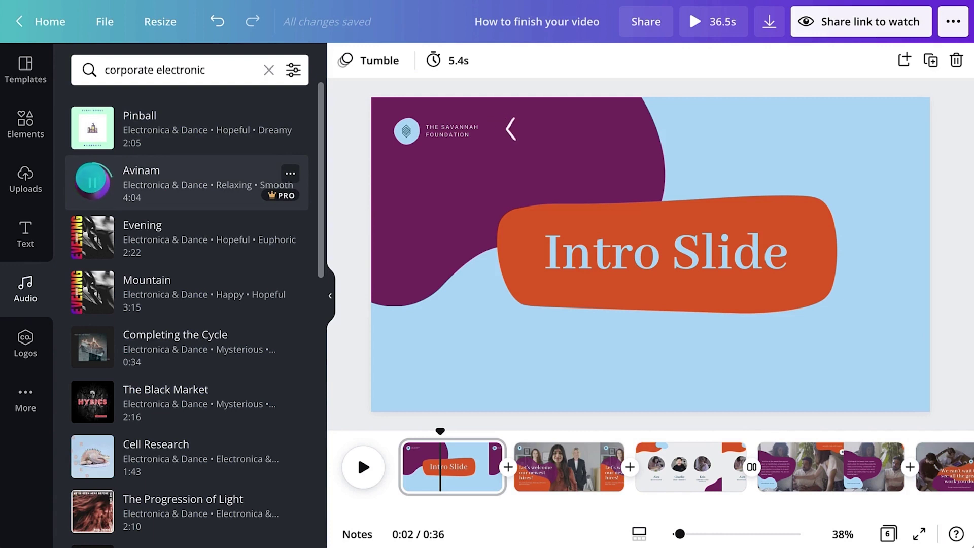
{"action": "left_click", "coordinate": [92, 237]}
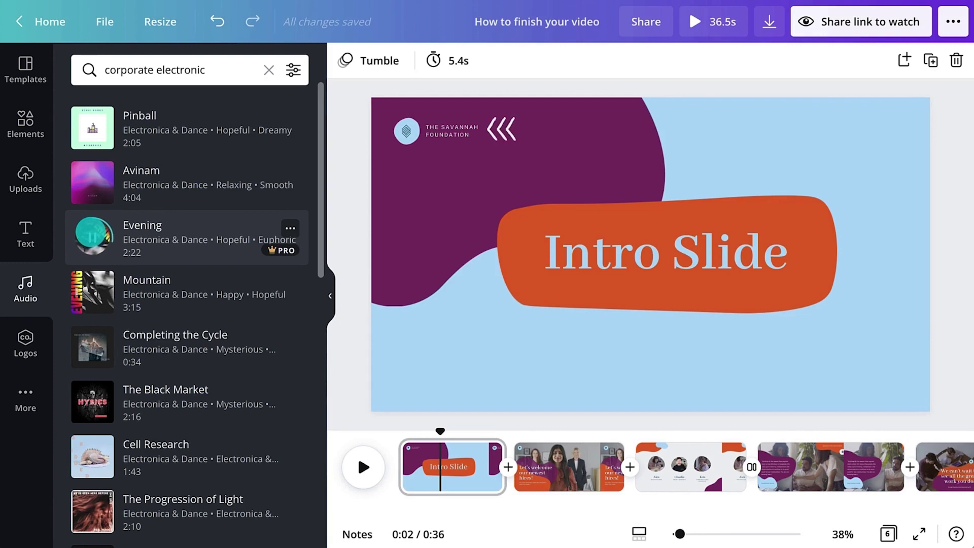
- Add the Evening track at 0:00 on the timeline and set its volume to 72
{"action": "left_click_drag", "start_coordinate": [93, 237], "coordinate": [413, 507]}
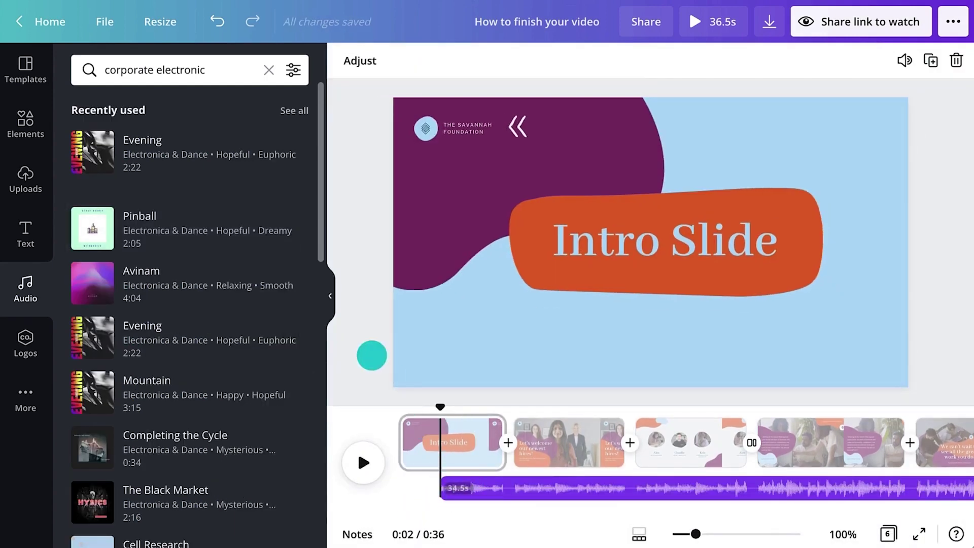
{"action": "left_click", "coordinate": [330, 296]}
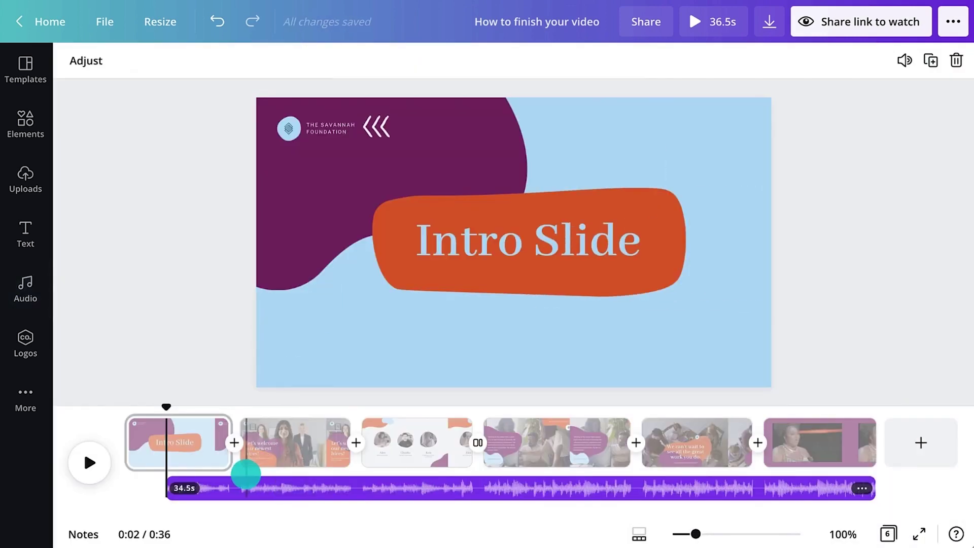
{"action": "left_click_drag", "start_coordinate": [200, 477], "coordinate": [170, 490]}
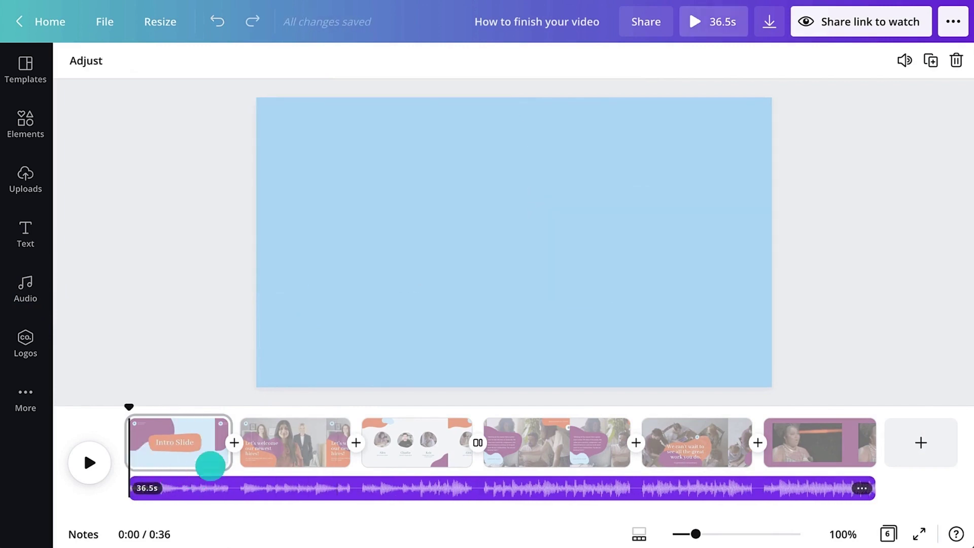
{"action": "left_click", "coordinate": [902, 59]}
{"action": "left_click_drag", "start_coordinate": [859, 99], "coordinate": [815, 99]}
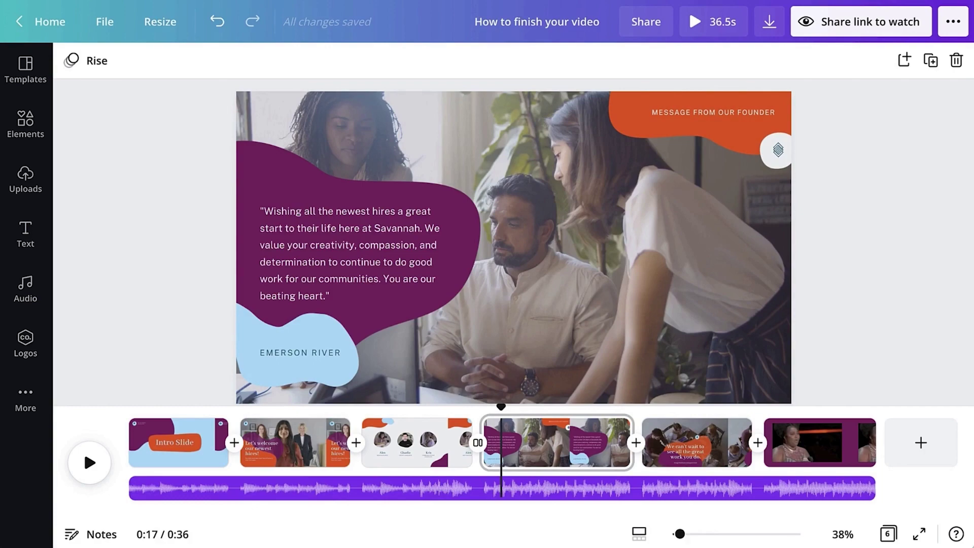
- Add the 'Wishing all the newest hires.mp3' voiceover starting near 18 s at volume 71
{"action": "left_click", "coordinate": [26, 175]}
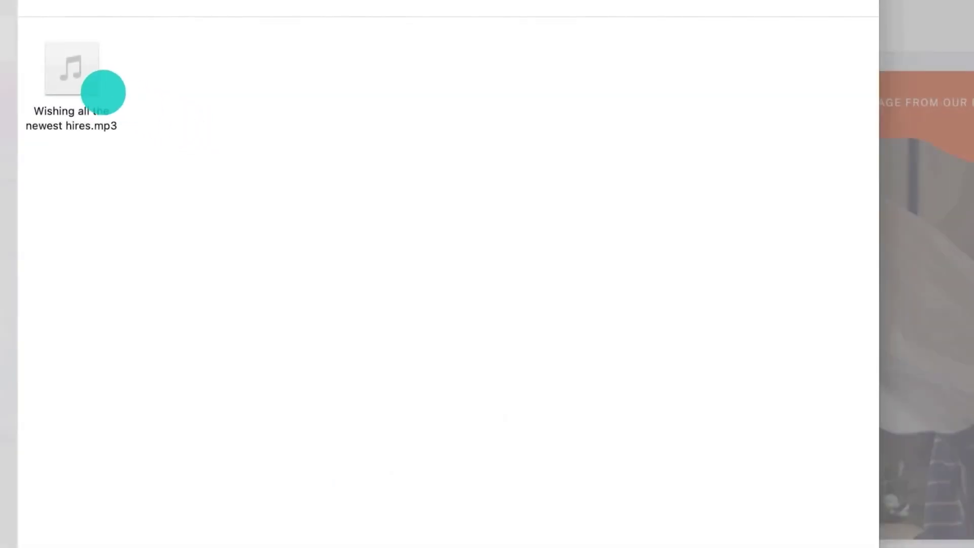
{"action": "left_click", "coordinate": [92, 87]}
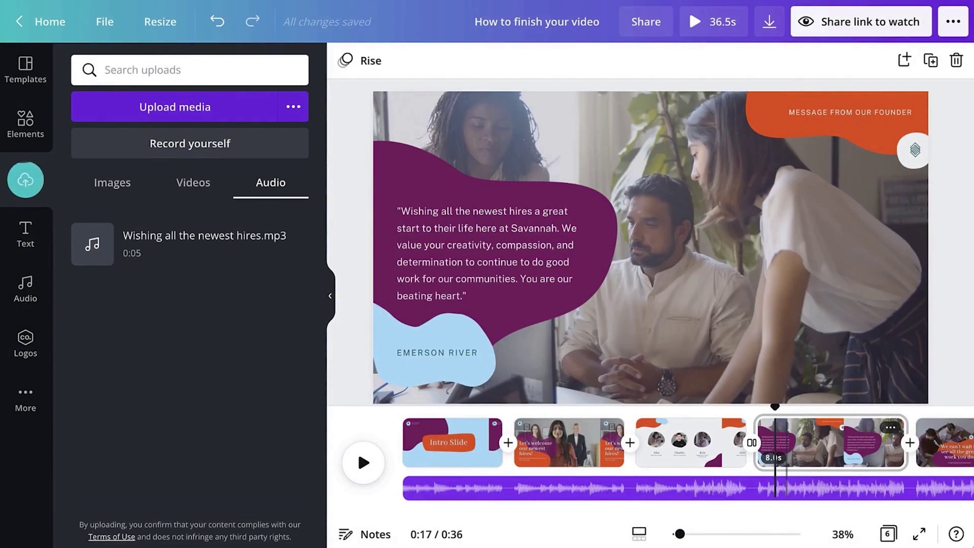
{"action": "left_click_drag", "start_coordinate": [186, 239], "coordinate": [869, 486]}
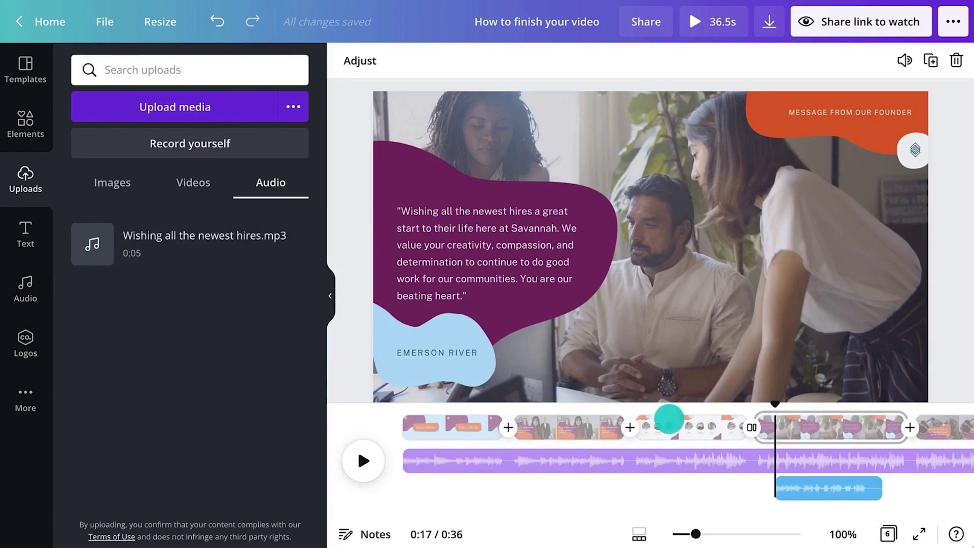
{"action": "left_click", "coordinate": [330, 296]}
{"action": "left_click_drag", "start_coordinate": [547, 479], "coordinate": [553, 485]}
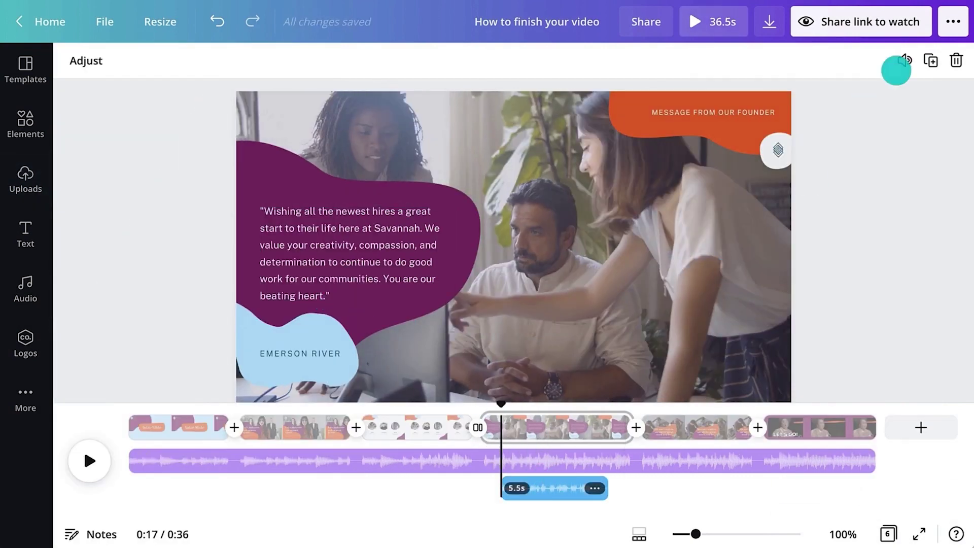
{"action": "left_click", "coordinate": [898, 67]}
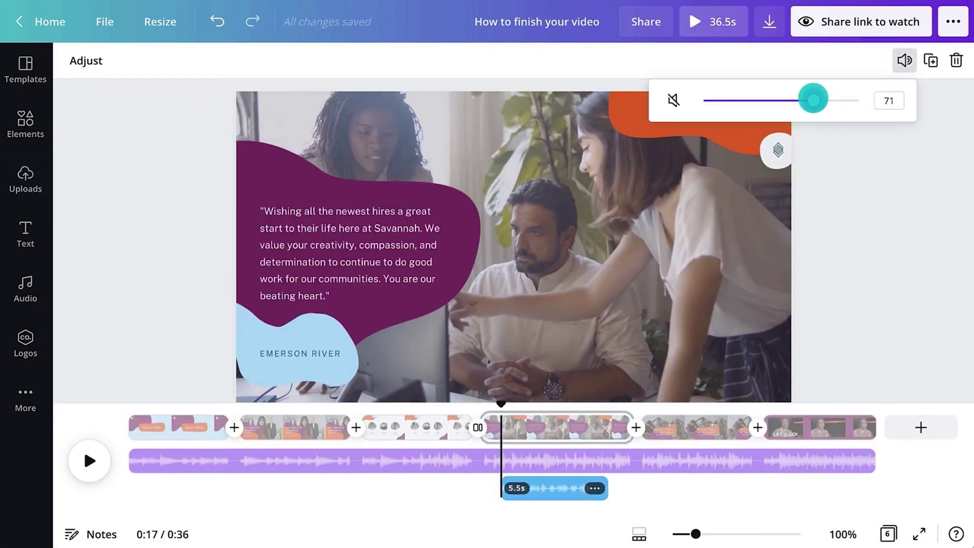
{"action": "left_click", "coordinate": [900, 62]}
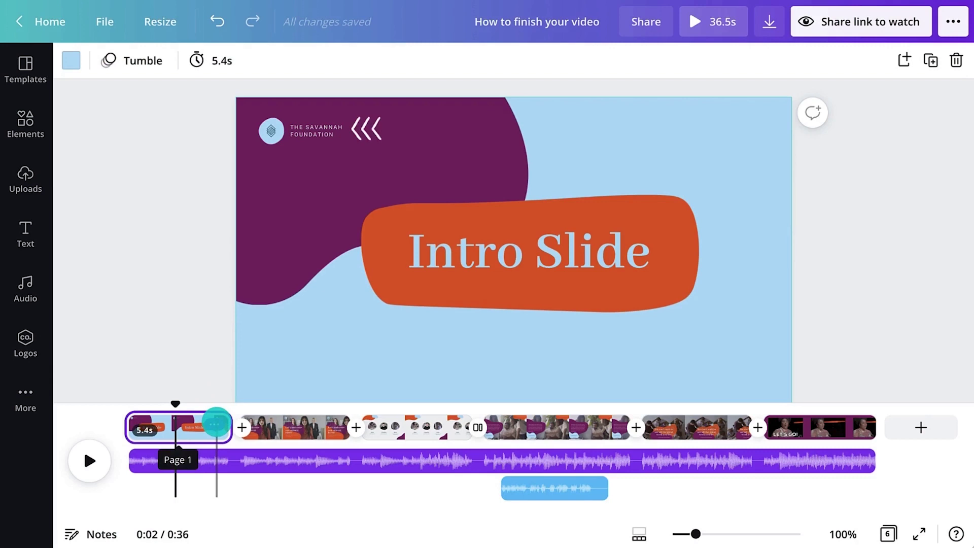
- Duplicate the Intro Slide and move the copy to the end
{"action": "left_click", "coordinate": [214, 422]}
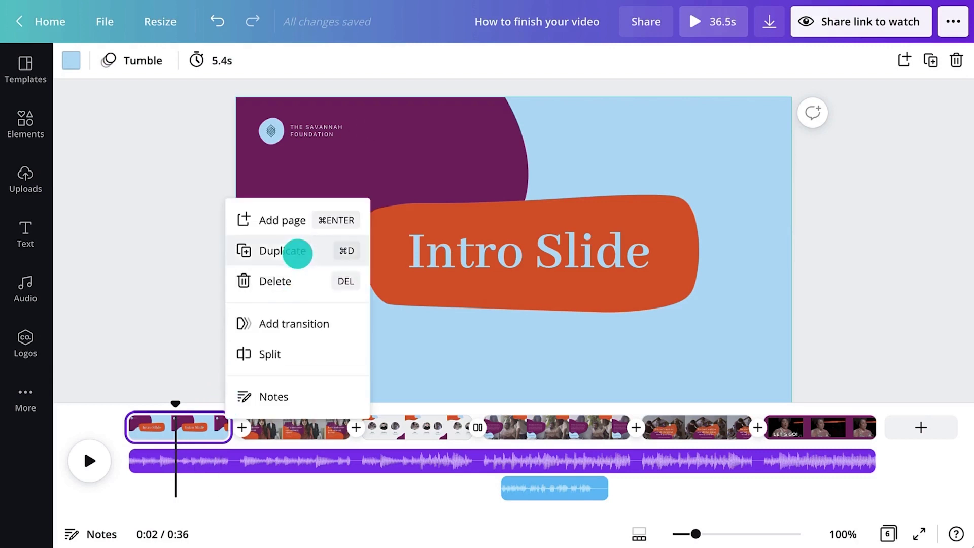
{"action": "left_click", "coordinate": [297, 252]}
{"action": "left_click_drag", "start_coordinate": [291, 423], "coordinate": [915, 426]}
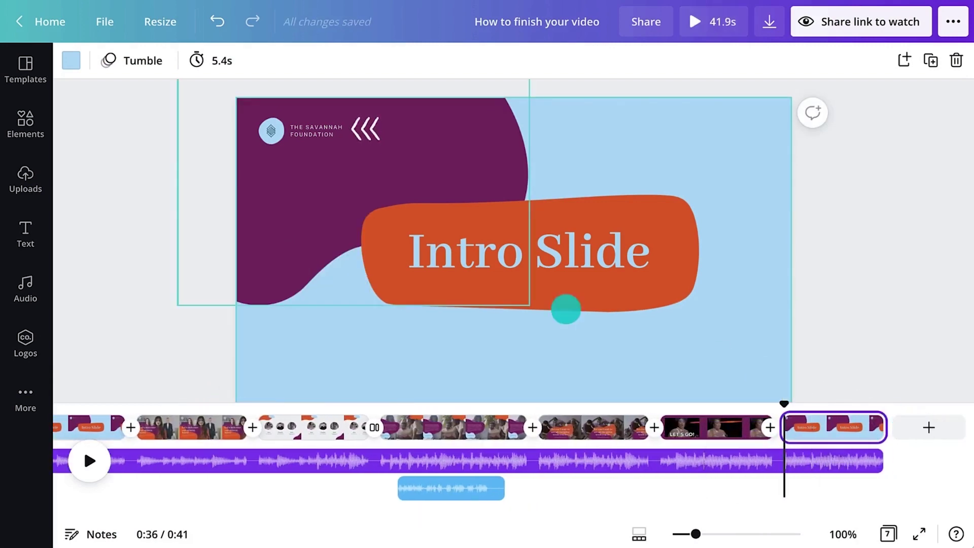
- Add a large organic shape coloured #f35b04 to the end slide's lower right
{"action": "left_click", "coordinate": [26, 124]}
{"action": "left_click", "coordinate": [127, 70]}
{"action": "type", "text": "organic shape"}
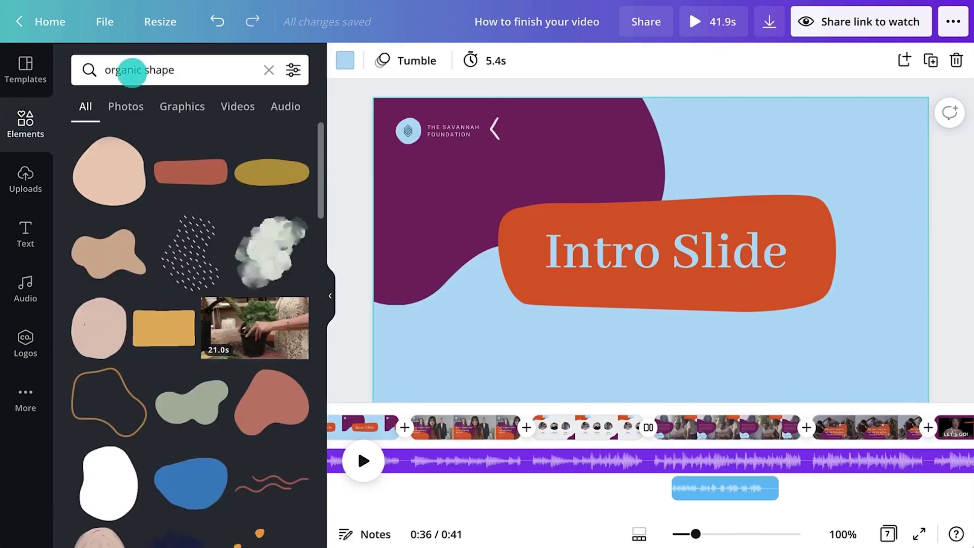
{"action": "left_click_drag", "start_coordinate": [103, 157], "coordinate": [650, 271]}
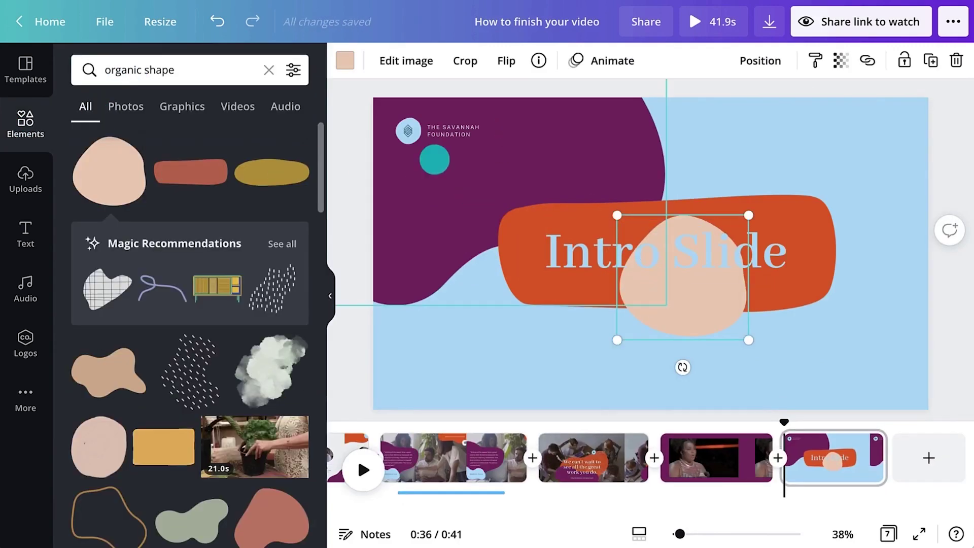
{"action": "left_click", "coordinate": [345, 61]}
{"action": "left_click", "coordinate": [311, 65]}
{"action": "type", "text": "f35b04"}
{"action": "left_click", "coordinate": [88, 140]}
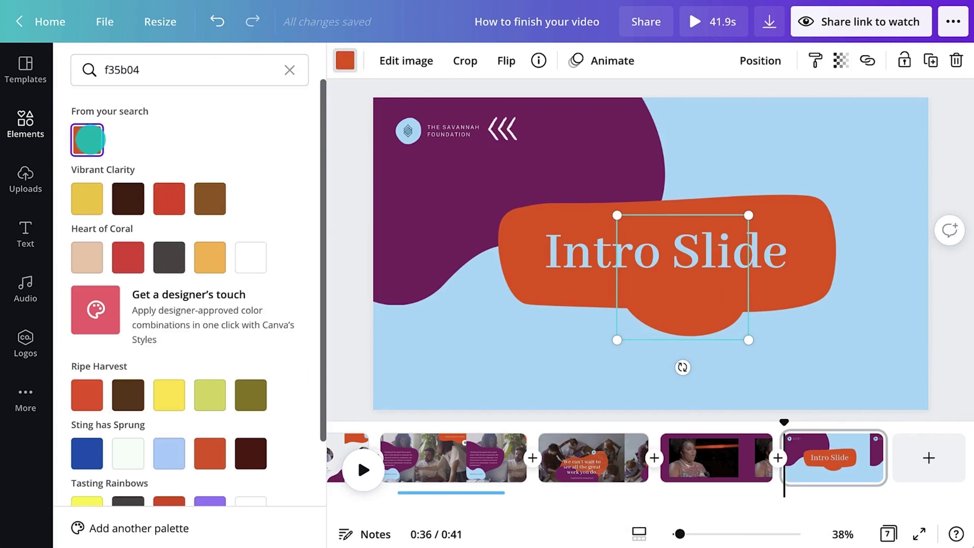
{"action": "left_click", "coordinate": [328, 293]}
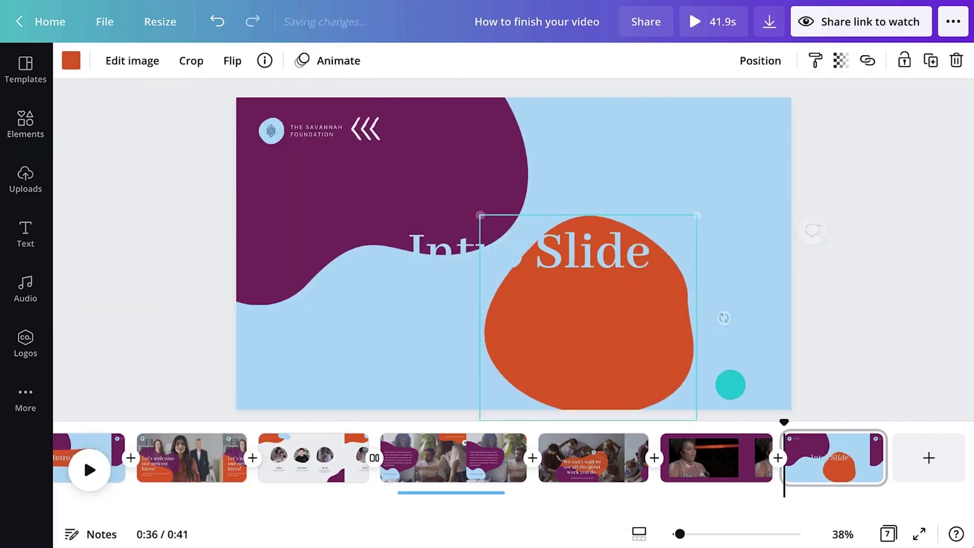
- Retitle the heading 'Get in touch' in white at size 96, moved onto the orange shape
{"action": "double_click", "coordinate": [547, 248]}
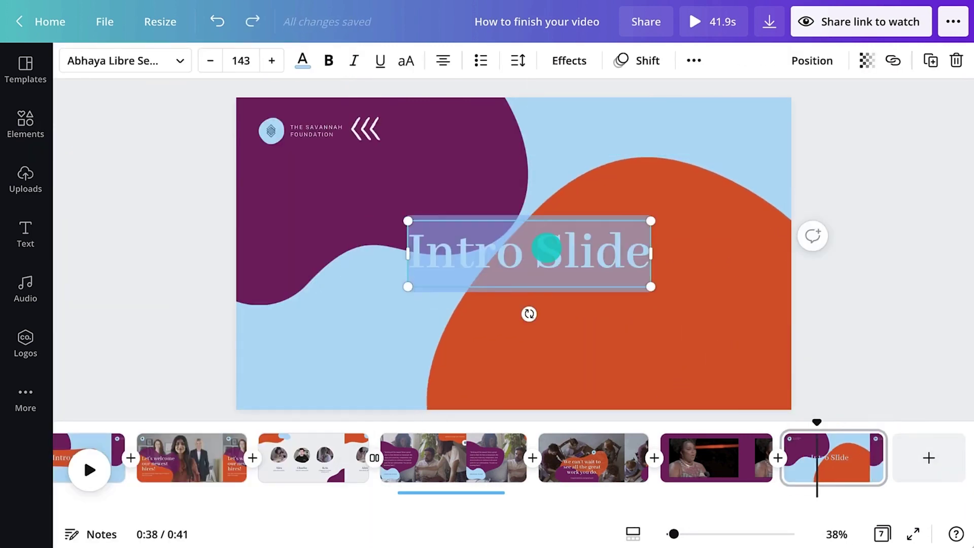
{"action": "type", "text": "Get in touch"}
{"action": "left_click", "coordinate": [241, 61]}
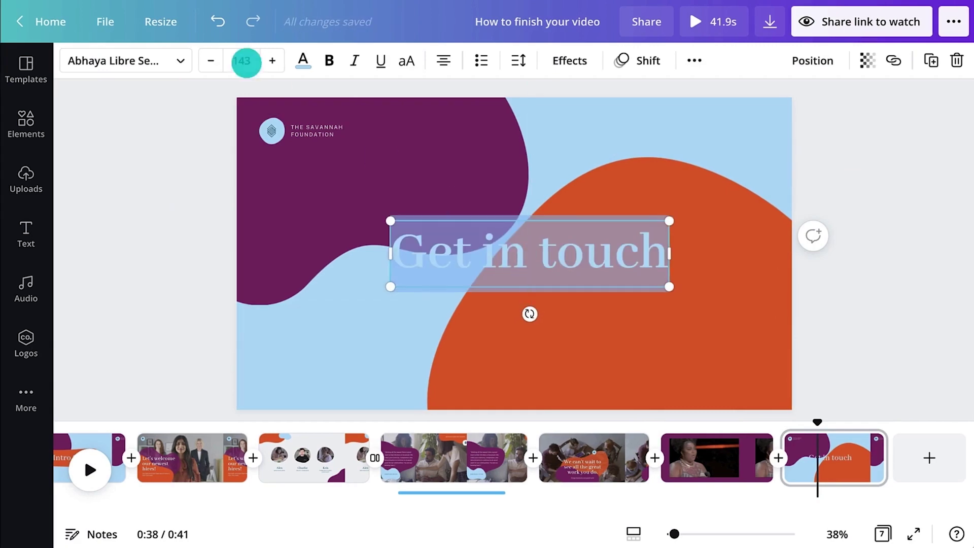
{"action": "type", "text": "96"}
{"action": "key", "text": "Return"}
{"action": "left_click", "coordinate": [303, 60]}
{"action": "left_click", "coordinate": [251, 140]}
{"action": "left_click_drag", "start_coordinate": [474, 213], "coordinate": [523, 224]}
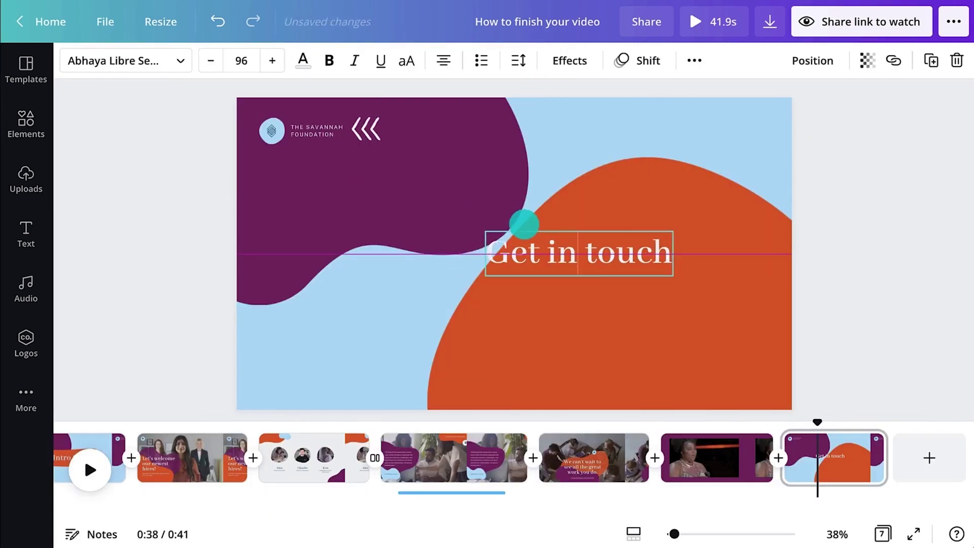
{"action": "left_click_drag", "start_coordinate": [655, 242], "coordinate": [652, 233]}
- Add a white 26pt subheading containing the contact e-mail address
{"action": "left_click", "coordinate": [26, 223]}
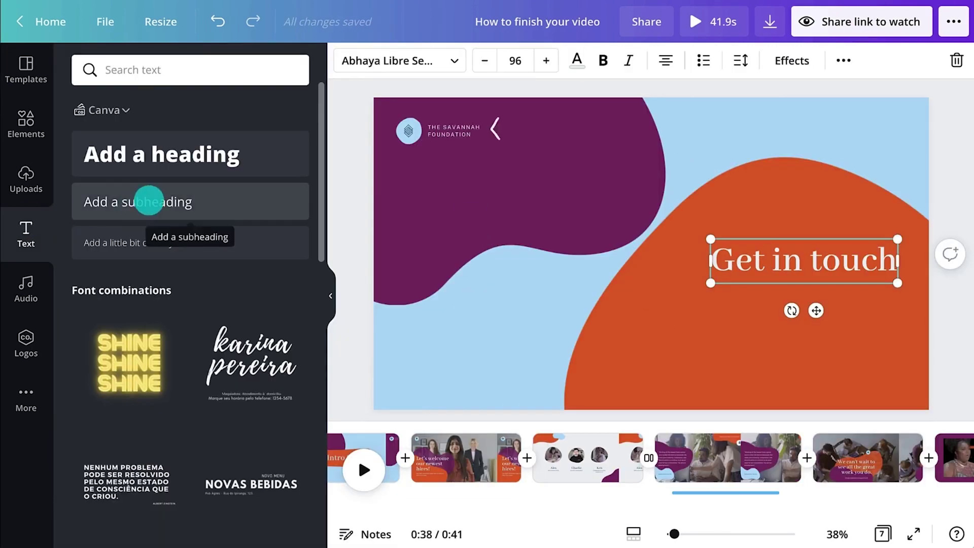
{"action": "left_click_drag", "start_coordinate": [148, 200], "coordinate": [768, 296]}
{"action": "left_click", "coordinate": [330, 296]}
{"action": "left_click", "coordinate": [242, 60]}
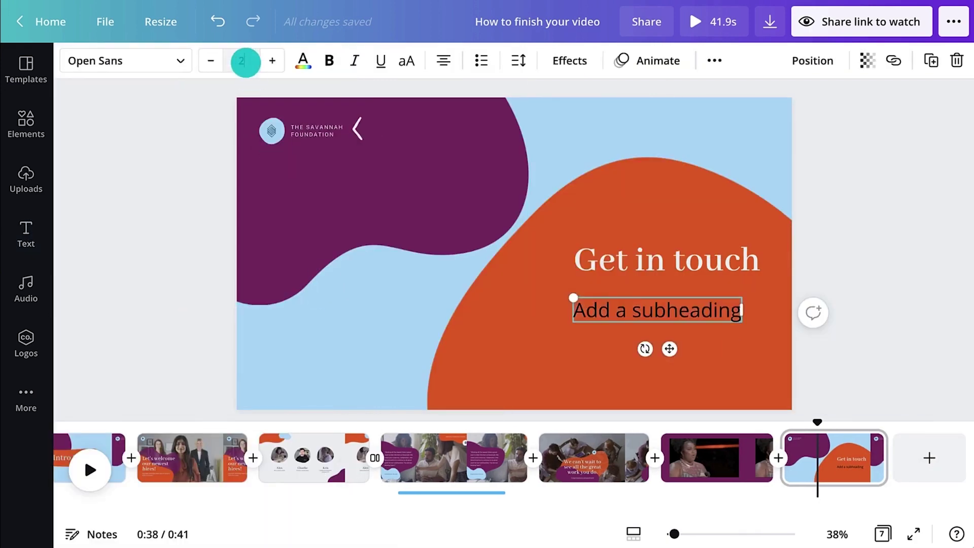
{"action": "type", "text": "26"}
{"action": "key", "text": "Return"}
{"action": "left_click", "coordinate": [303, 59]}
{"action": "left_click", "coordinate": [291, 139]}
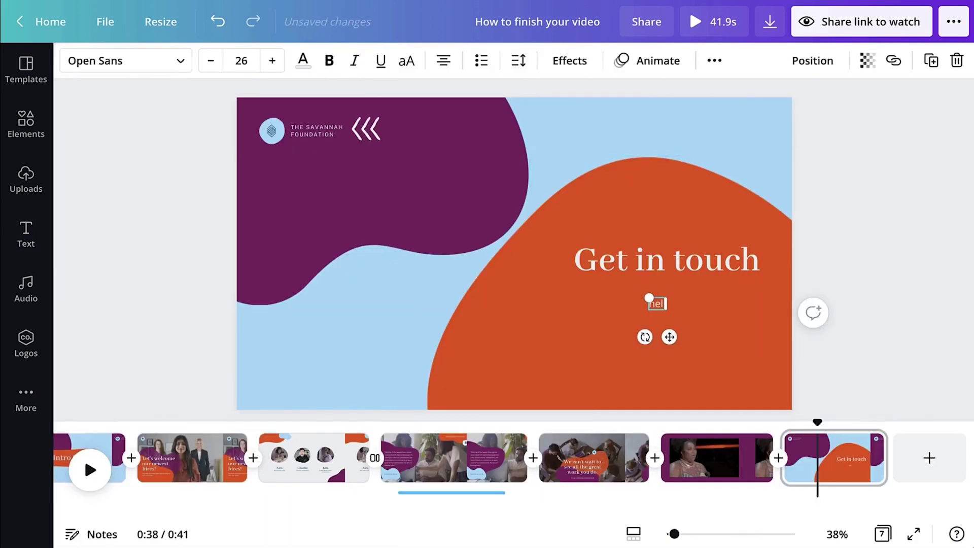
- Duplicate the e-mail line just below it for the web address
{"action": "left_click", "coordinate": [647, 307]}
{"action": "key", "text": "ctrl+c"}
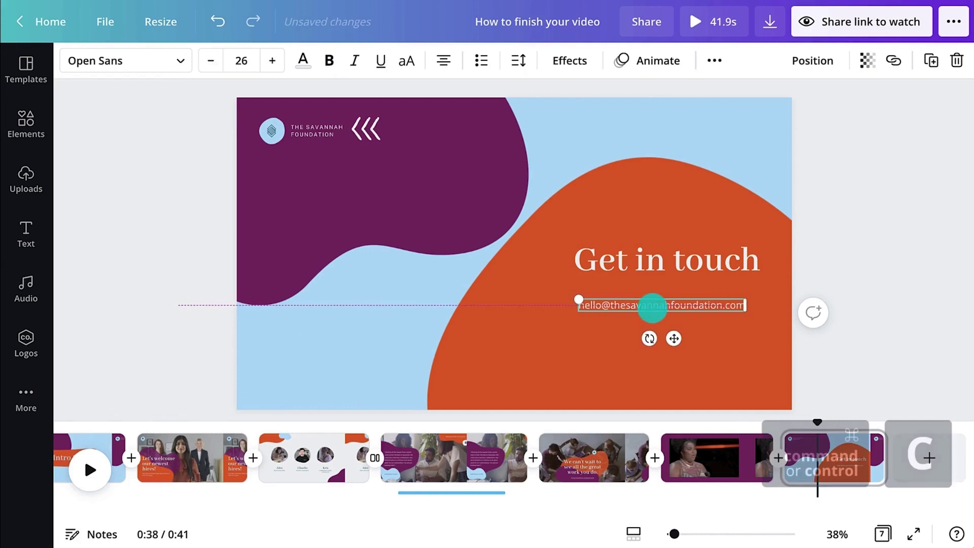
{"action": "key", "text": "ctrl+v"}
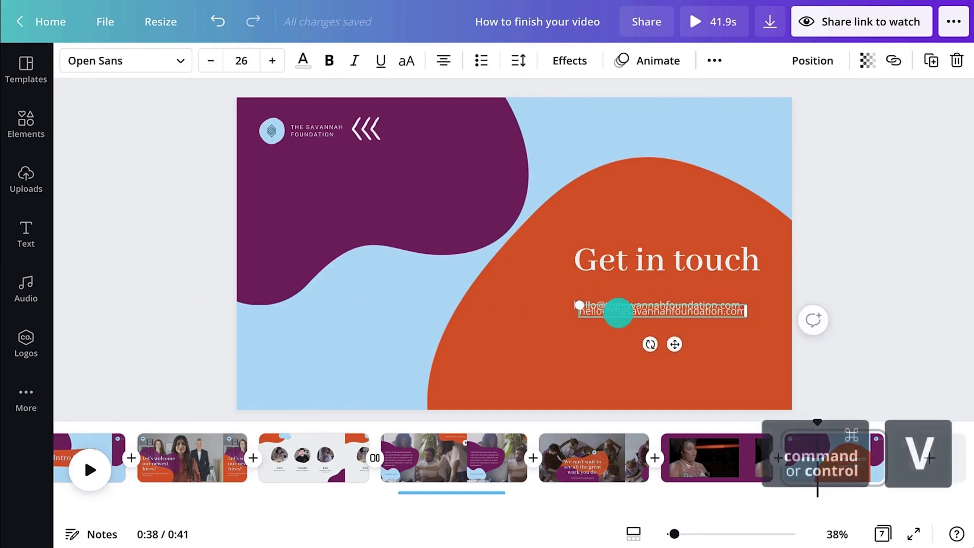
{"action": "left_click_drag", "start_coordinate": [616, 309], "coordinate": [614, 329]}
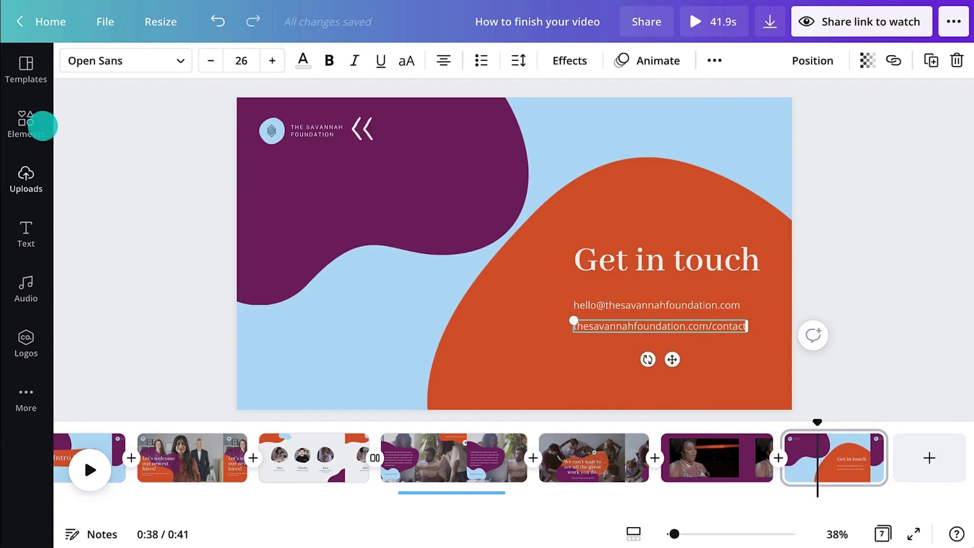
- Add a small white LinkedIn icon below the contact lines
{"action": "left_click", "coordinate": [40, 124]}
{"action": "left_click", "coordinate": [152, 69]}
{"action": "type", "text": "linkedin"}
{"action": "key", "text": "Return"}
{"action": "left_click_drag", "start_coordinate": [321, 138], "coordinate": [321, 213]}
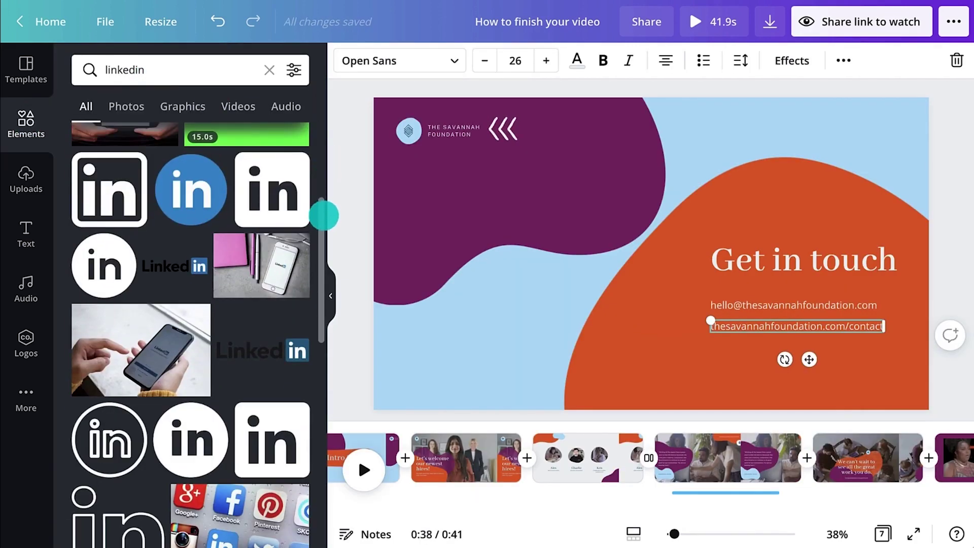
{"action": "left_click_drag", "start_coordinate": [270, 192], "coordinate": [561, 257]}
{"action": "left_click", "coordinate": [346, 61]}
{"action": "left_click", "coordinate": [293, 139]}
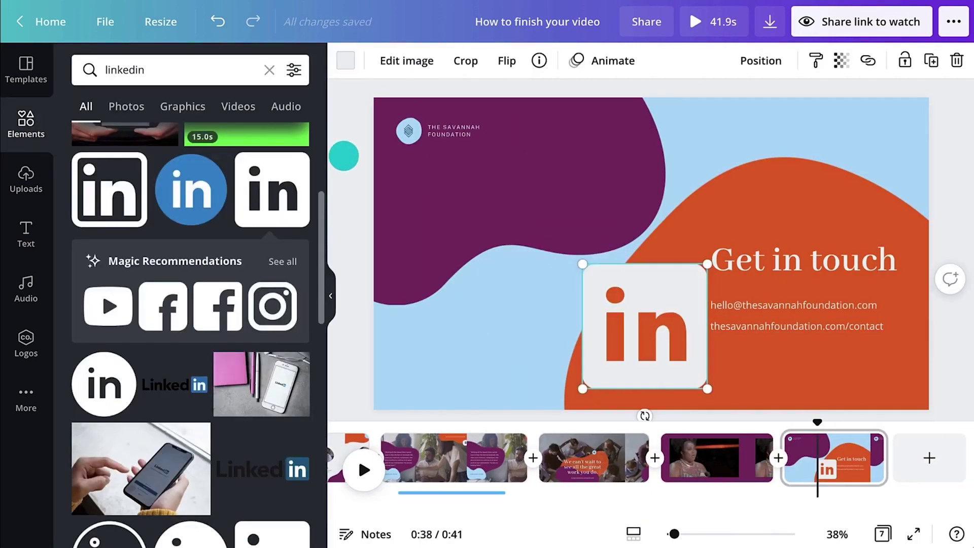
{"action": "left_click", "coordinate": [326, 283]}
{"action": "left_click_drag", "start_coordinate": [445, 264], "coordinate": [534, 354]}
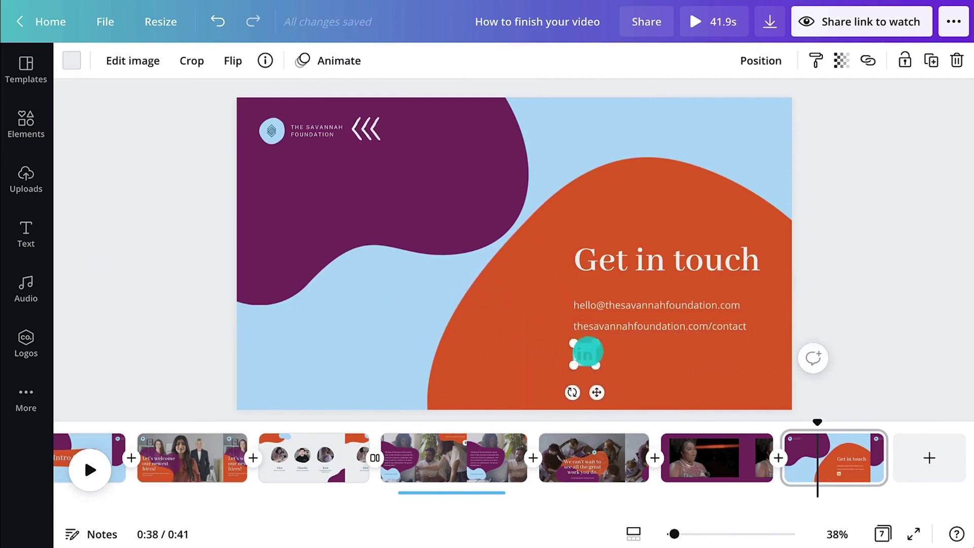
- Place a copy of the web address line beside the LinkedIn icon
{"action": "left_click", "coordinate": [648, 326]}
{"action": "key", "text": "ctrl+c"}
{"action": "key", "text": "ctrl+v"}
{"action": "left_click_drag", "start_coordinate": [648, 326], "coordinate": [653, 354]}
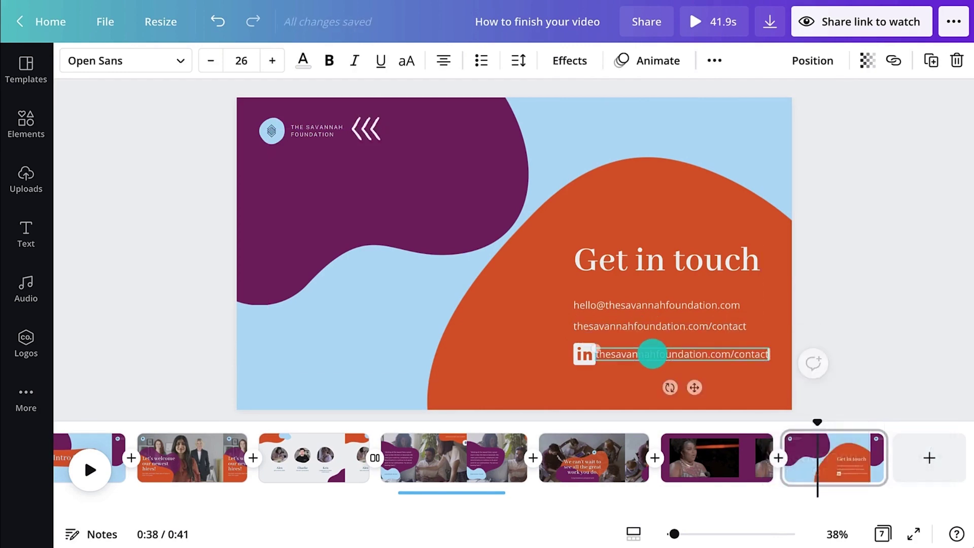